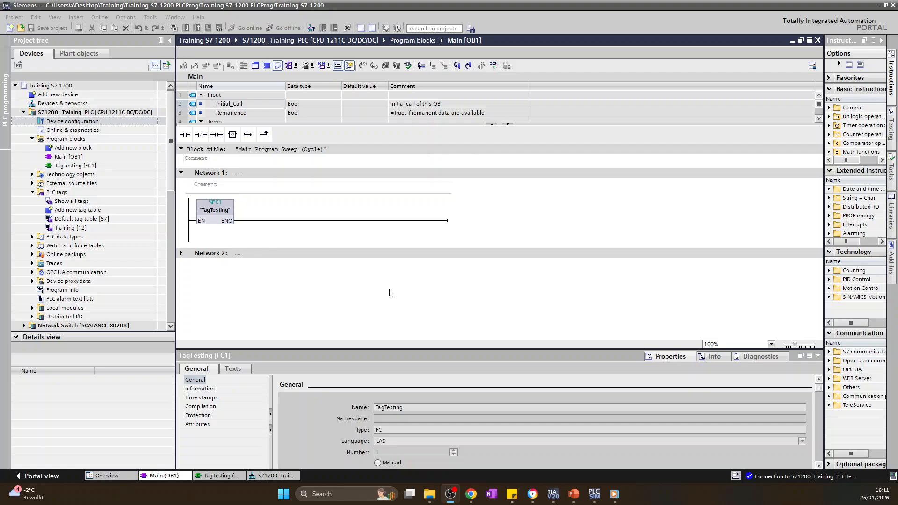
- Open the device configuration of S71200_Training_PLC and enlarge the CPU to 400% to examine its digital input and output labels
double_click(53, 123)
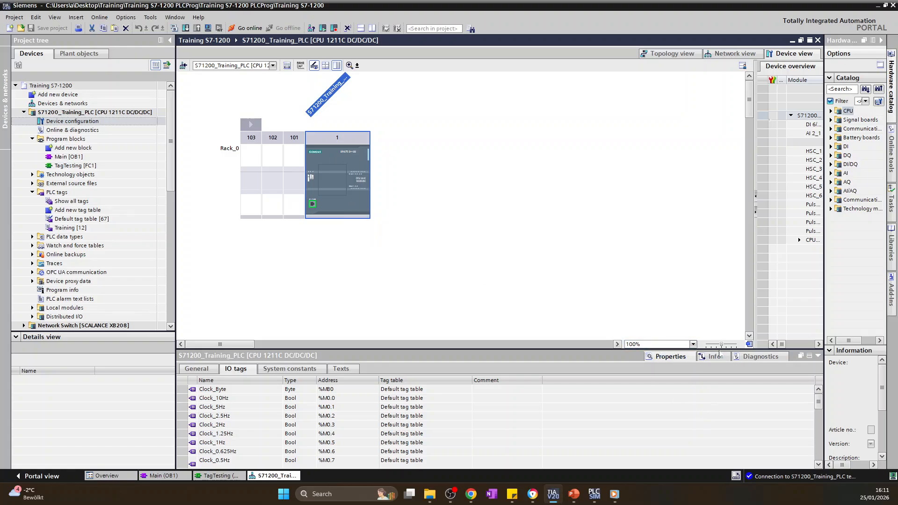
click(693, 344)
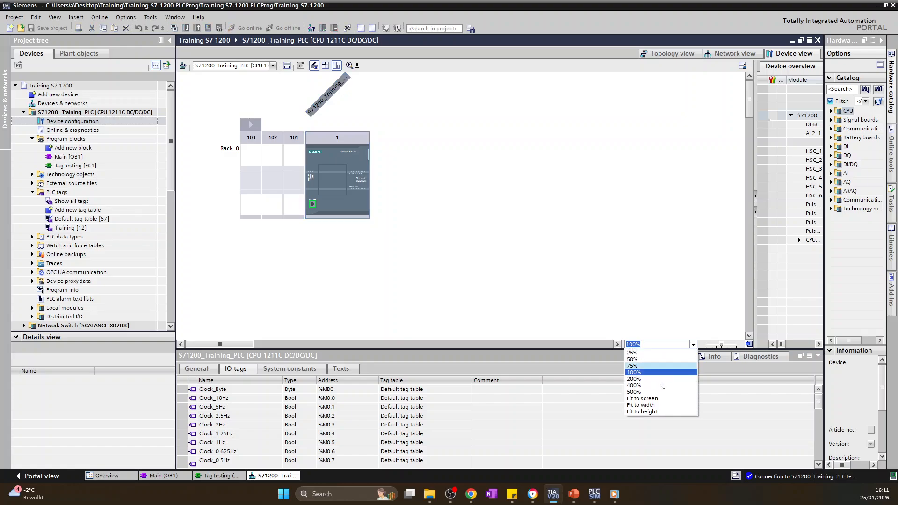
click(636, 379)
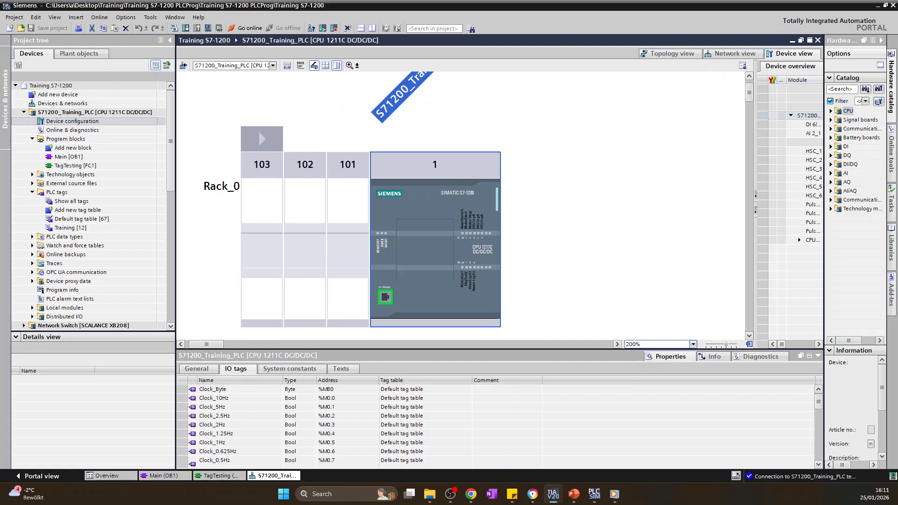
click(693, 344)
click(646, 386)
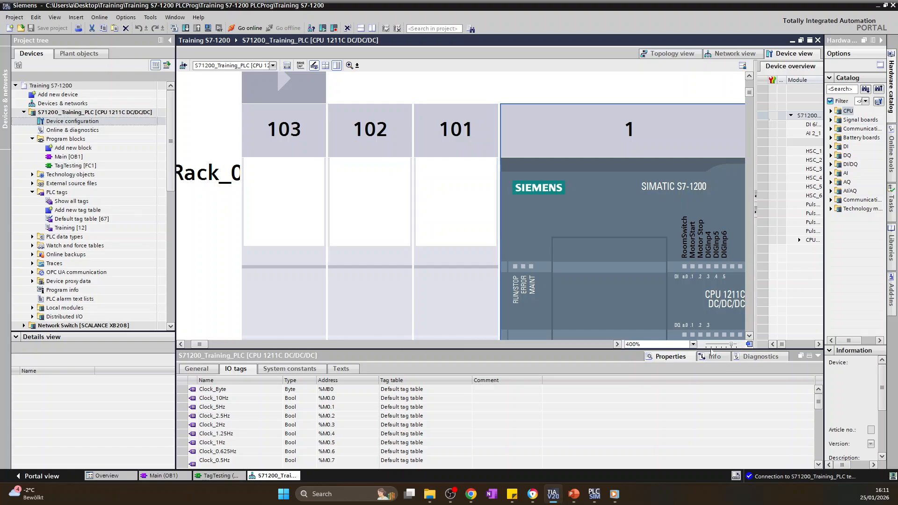
click(618, 345)
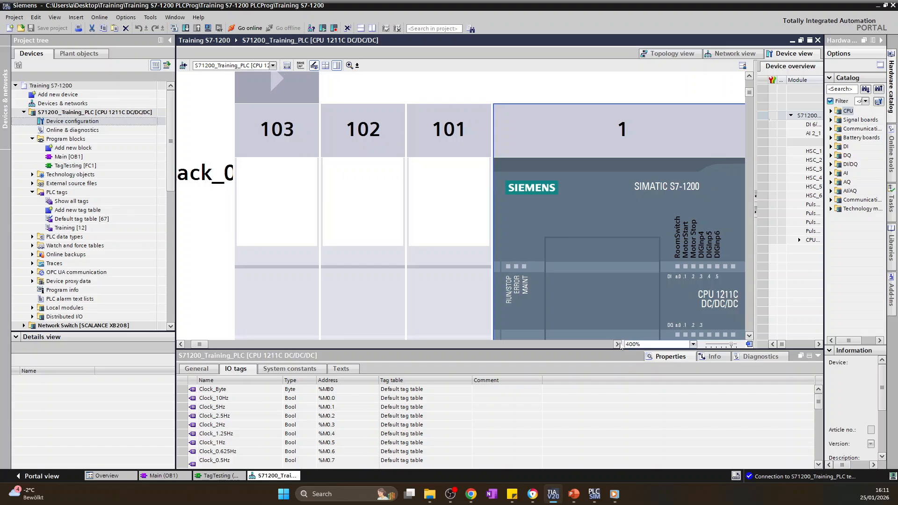
click(618, 345)
click(618, 344)
click(618, 345)
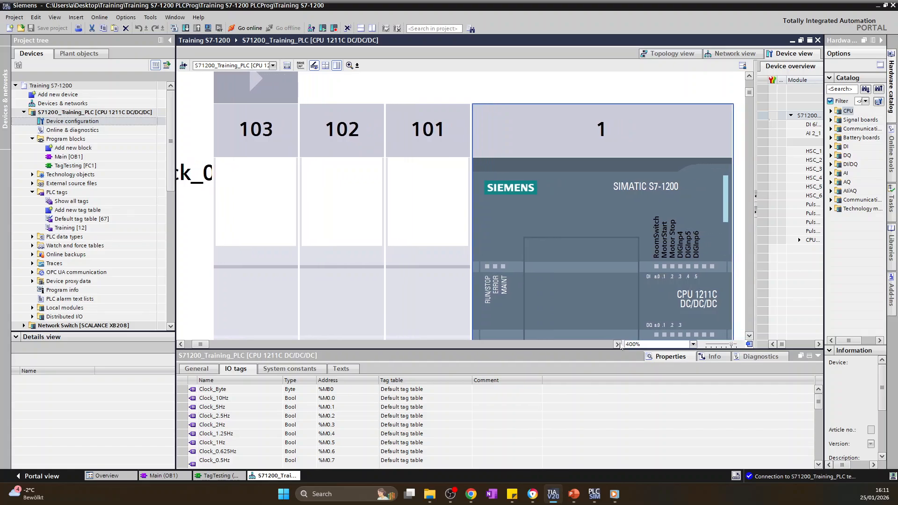
click(618, 344)
click(619, 344)
click(619, 344)
scroll(546, 275, down, 3)
scroll(547, 280, up, 2)
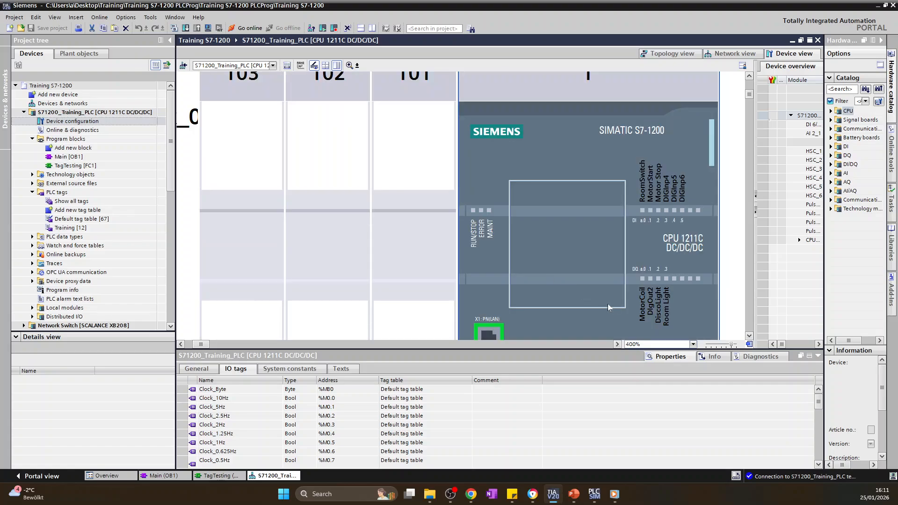
scroll(631, 306, down, 1)
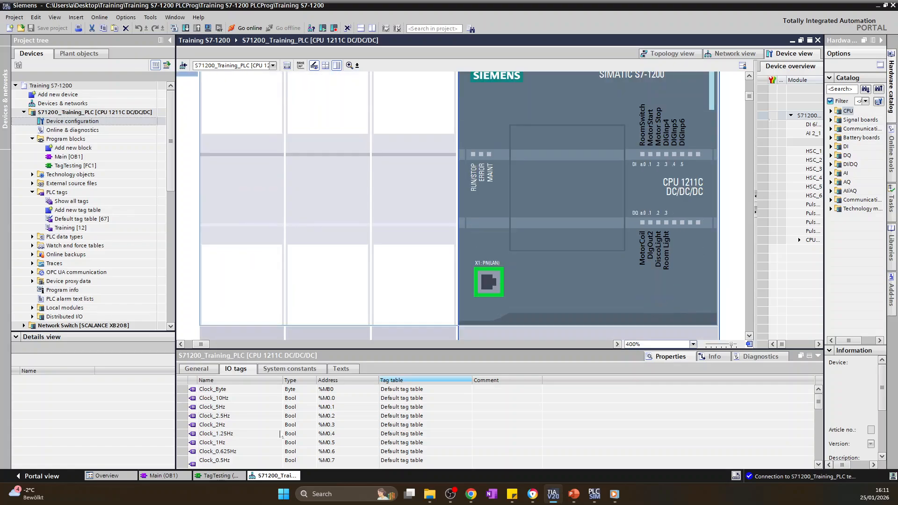
- Review the CPU's IO tags with their addresses, enlarging the properties area to compare them with the labels on the module
scroll(478, 427, down, 1)
scroll(477, 426, down, 1)
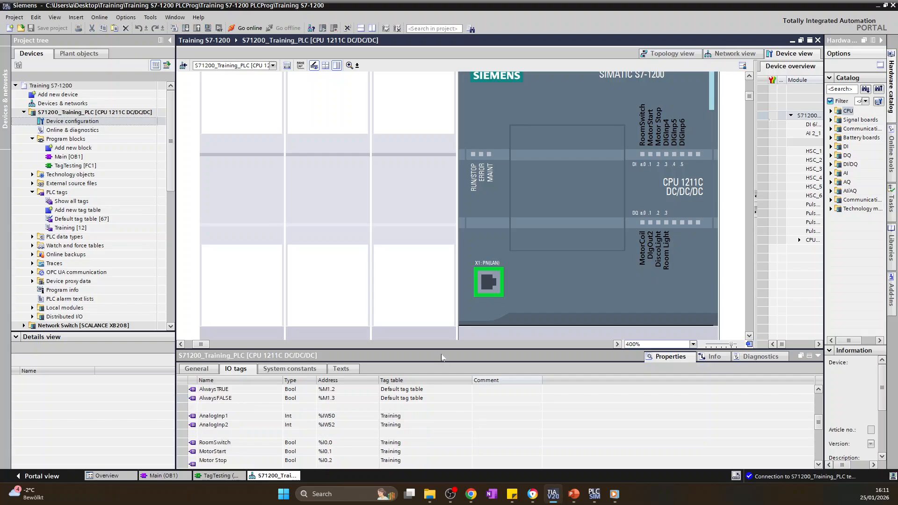
drag(443, 350, 444, 291)
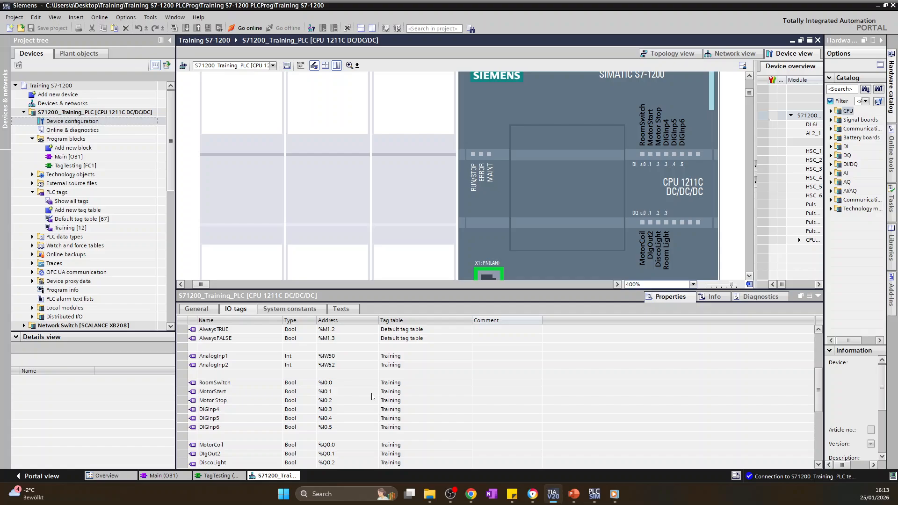
scroll(372, 397, down, 1)
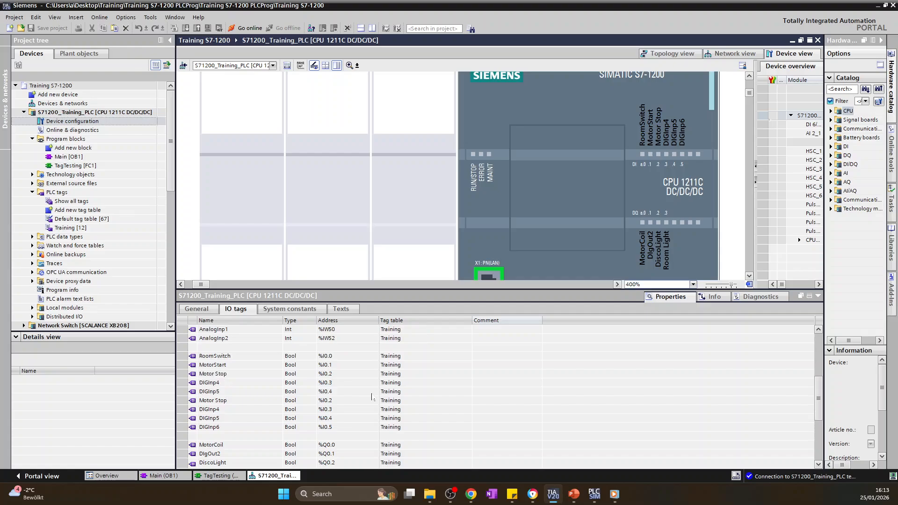
scroll(372, 397, down, 1)
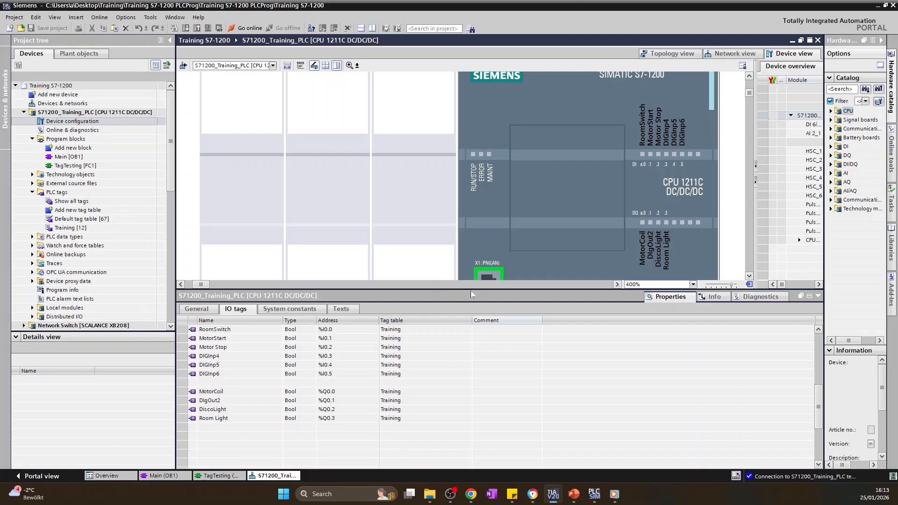
drag(471, 291, 475, 345)
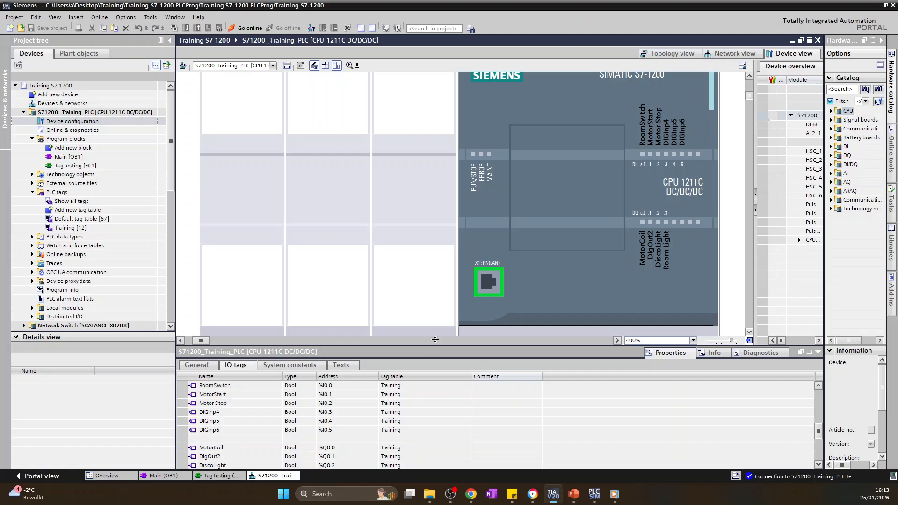
drag(435, 347, 438, 295)
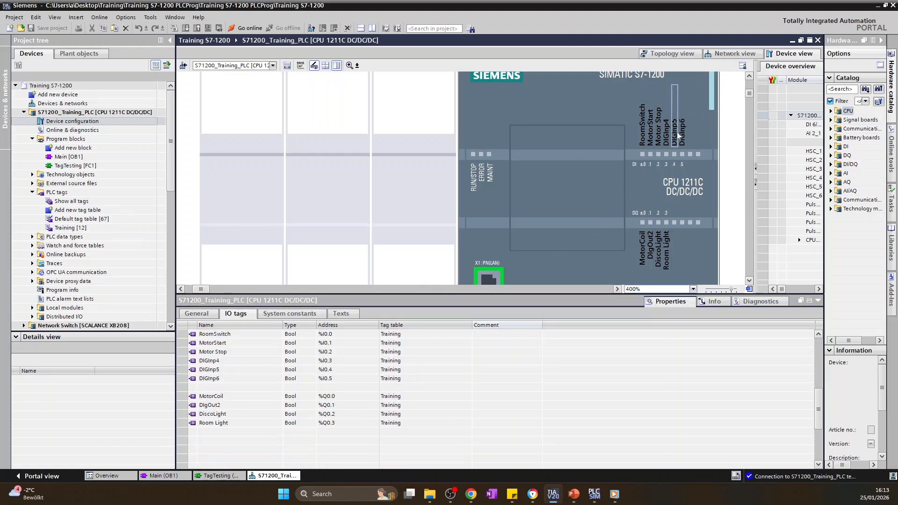
scroll(314, 431, up, 1)
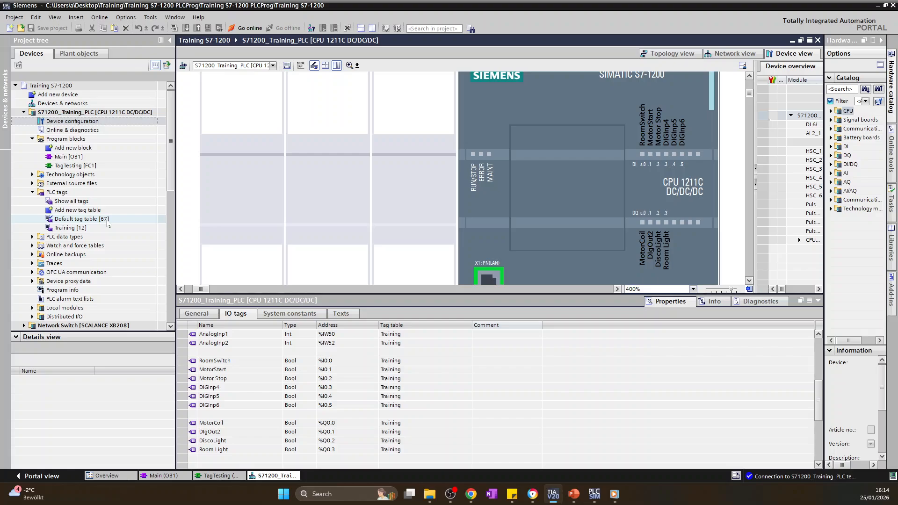
- Open the default tag table, return to the device configuration and select the CPU to show its properties
double_click(107, 220)
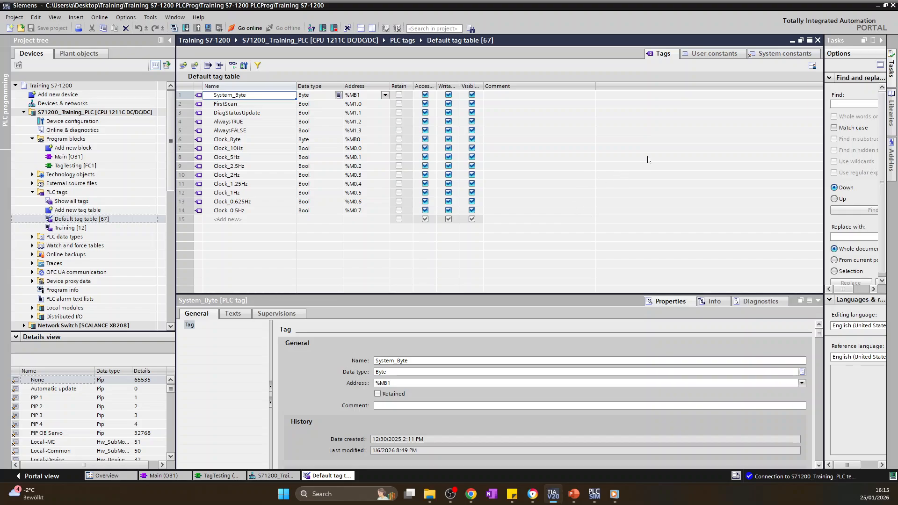
click(168, 477)
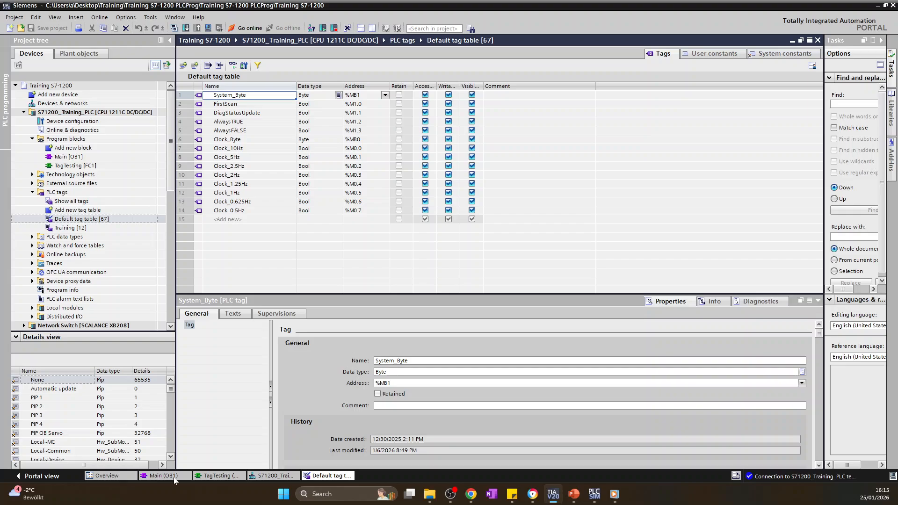
click(236, 478)
click(265, 479)
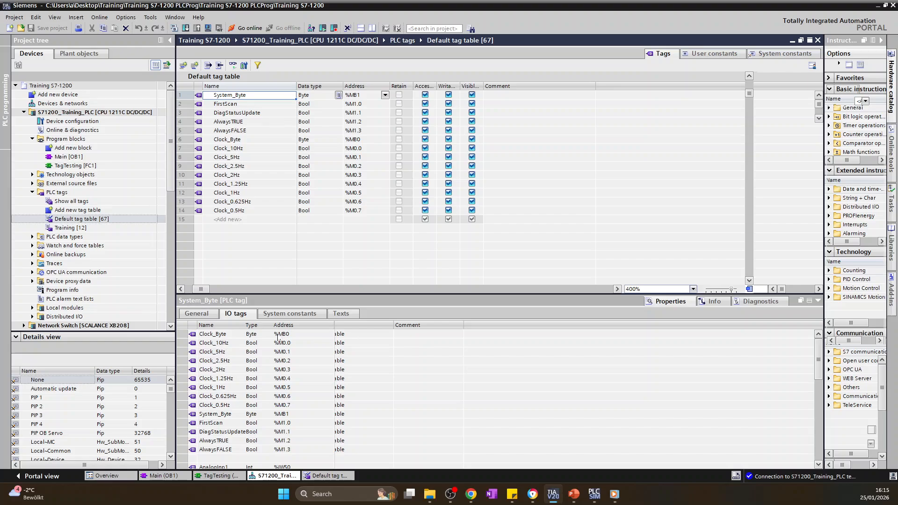
click(535, 208)
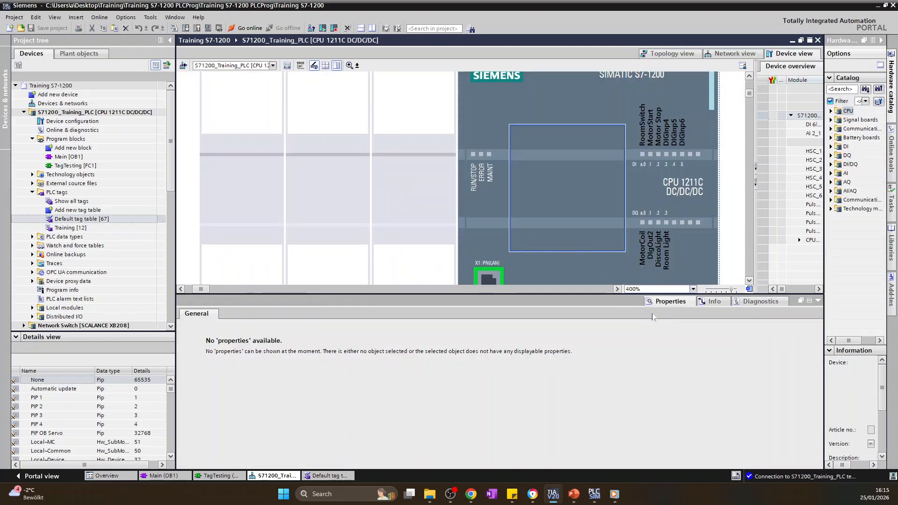
click(657, 302)
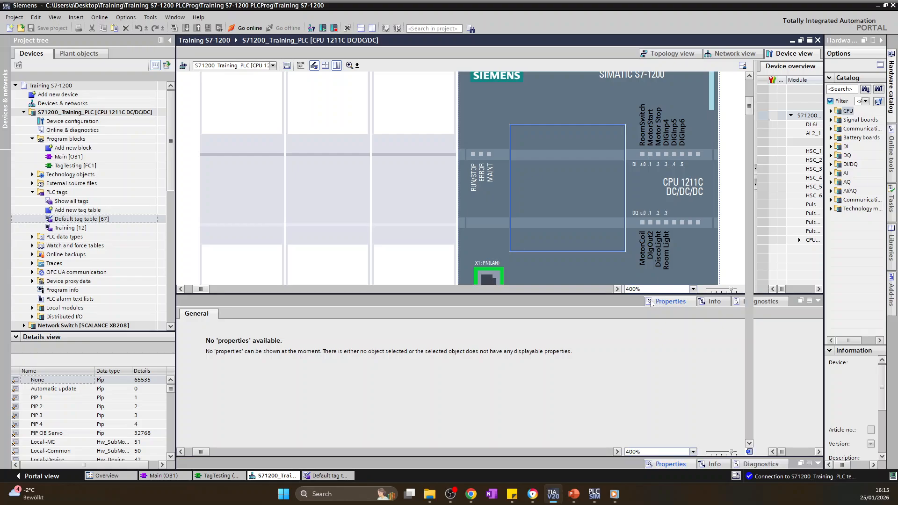
click(487, 88)
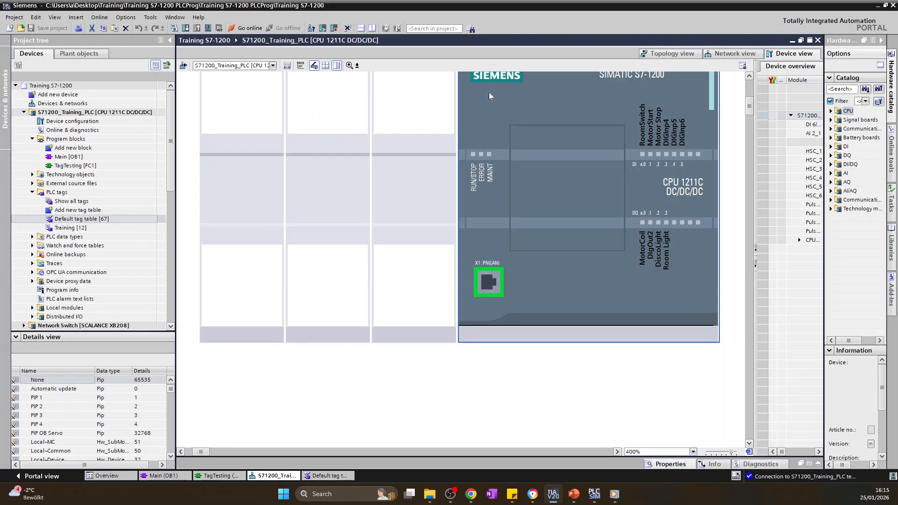
click(686, 466)
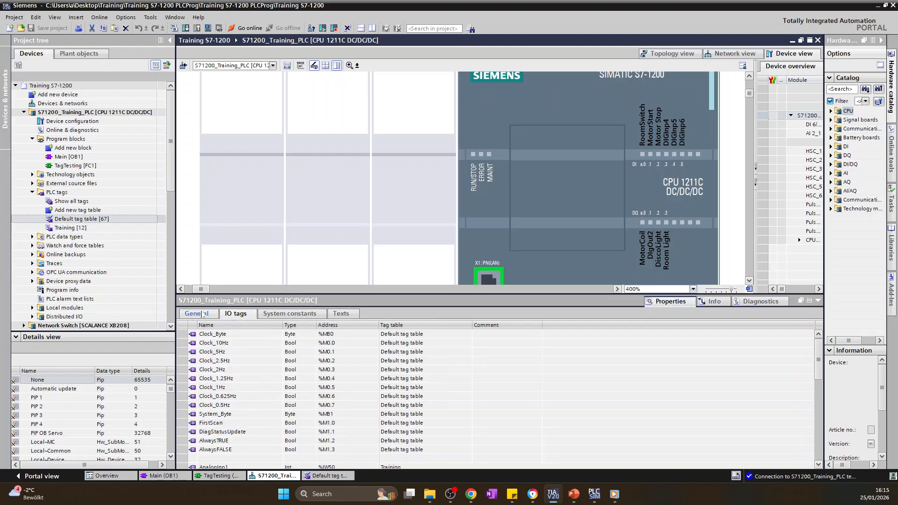
- Display the CPU's System and clock memory settings and examine the system memory bits and clock memory bits
click(199, 315)
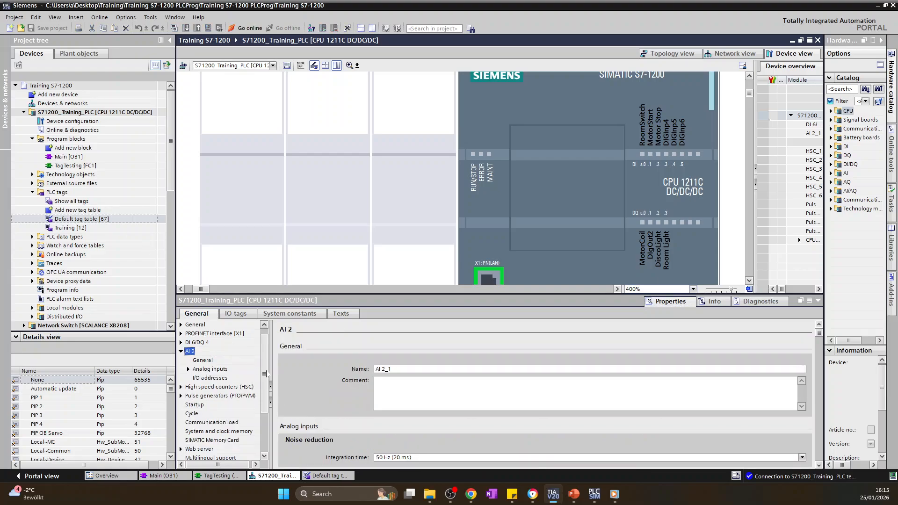
scroll(235, 416, down, 2)
click(223, 416)
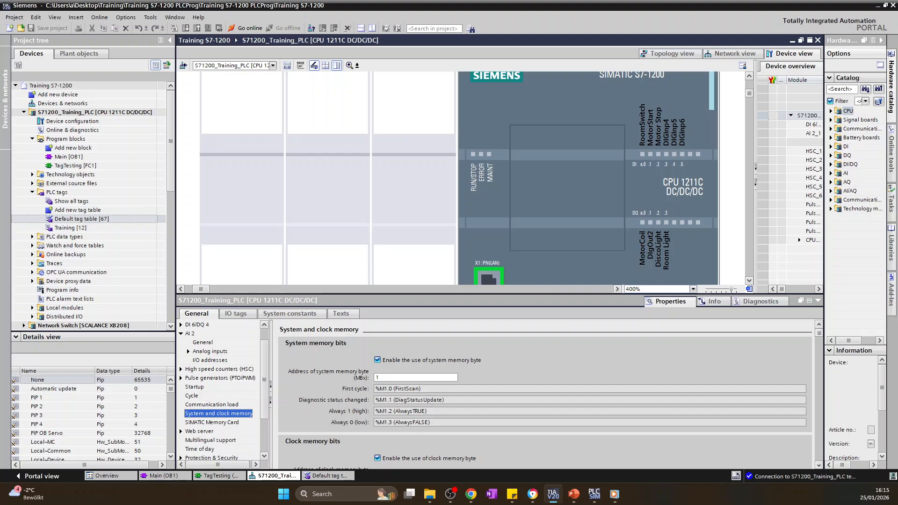
scroll(545, 395, down, 3)
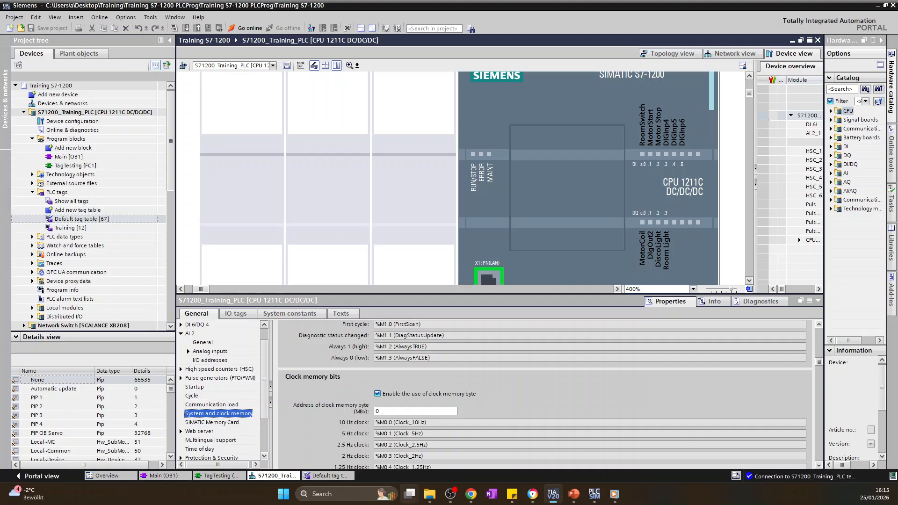
mouse_move(410, 494)
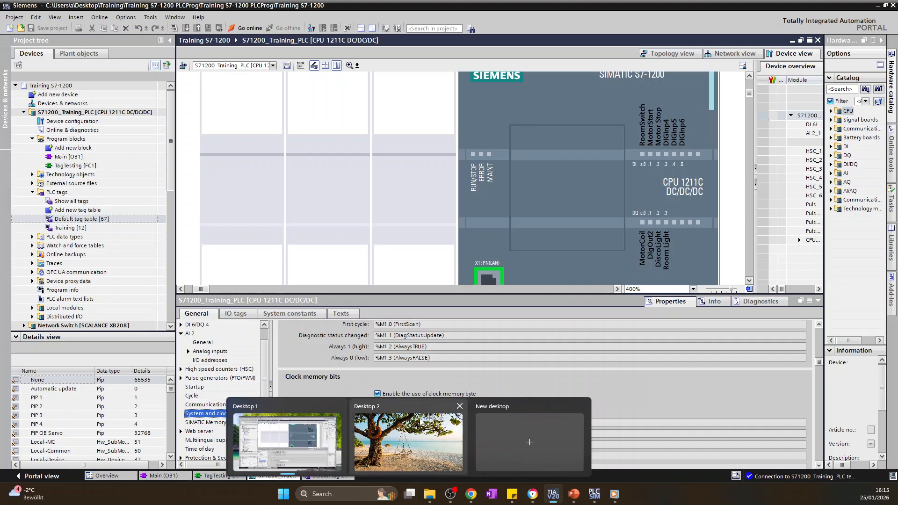
- Review the default tag table's tags, user constants and system constants, and open the Training tag table
double_click(85, 222)
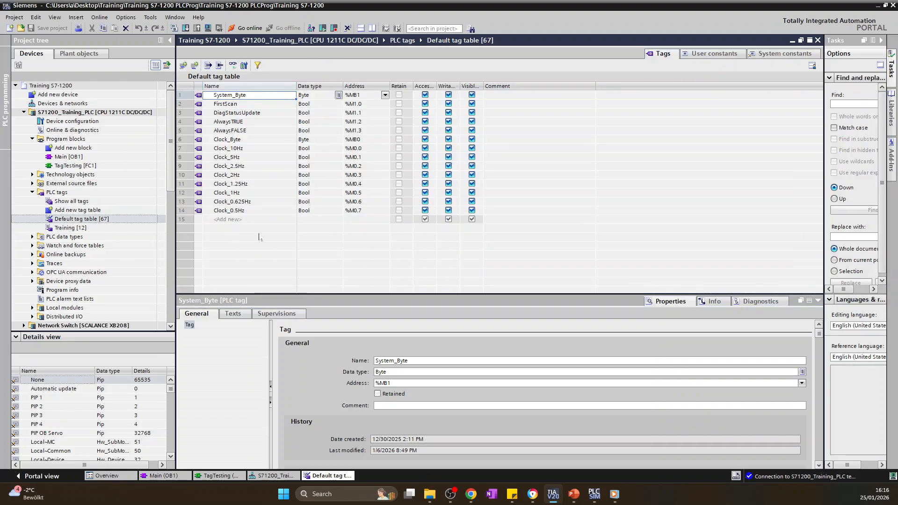
click(714, 54)
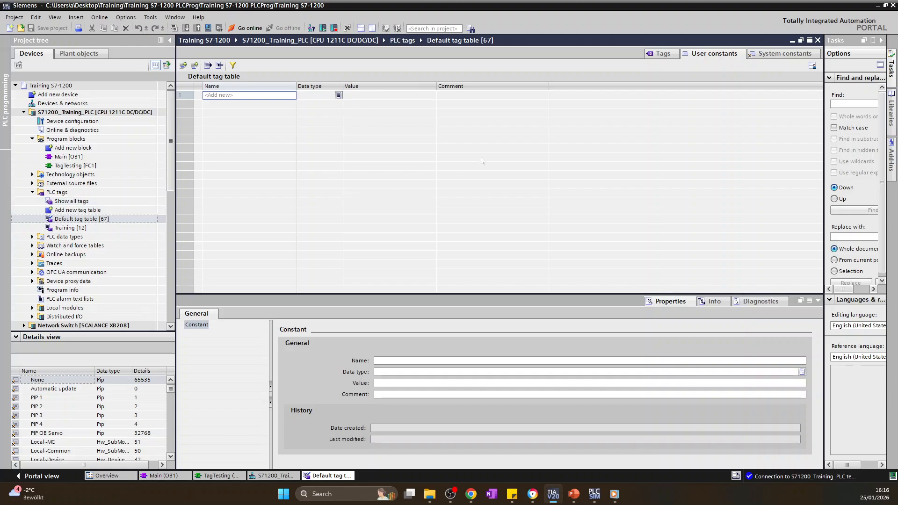
click(777, 54)
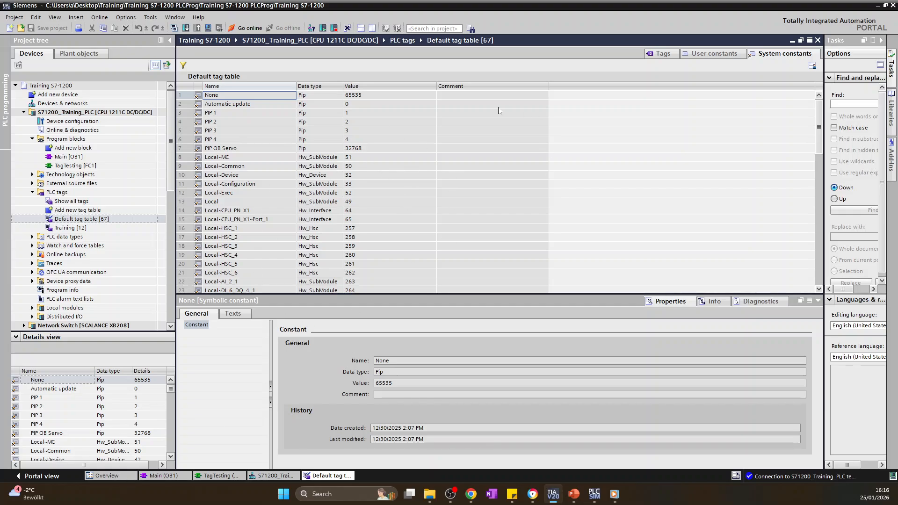
click(661, 53)
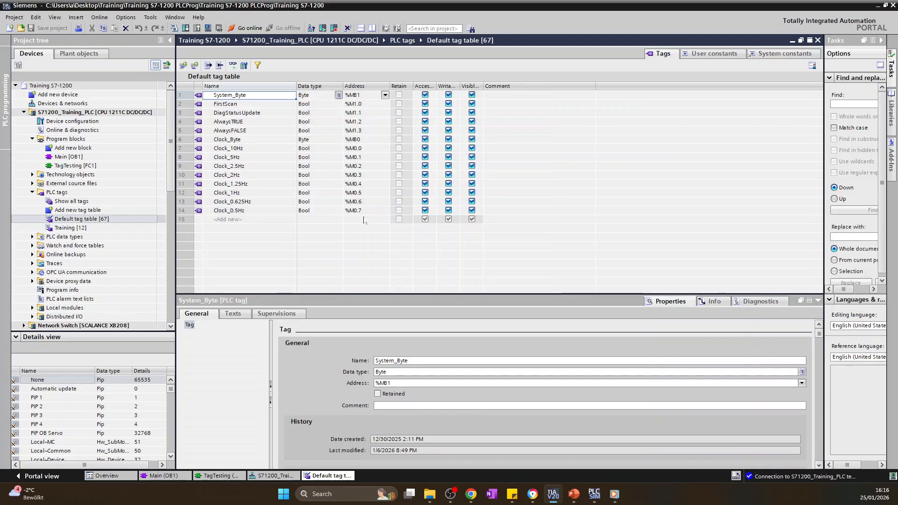
double_click(68, 229)
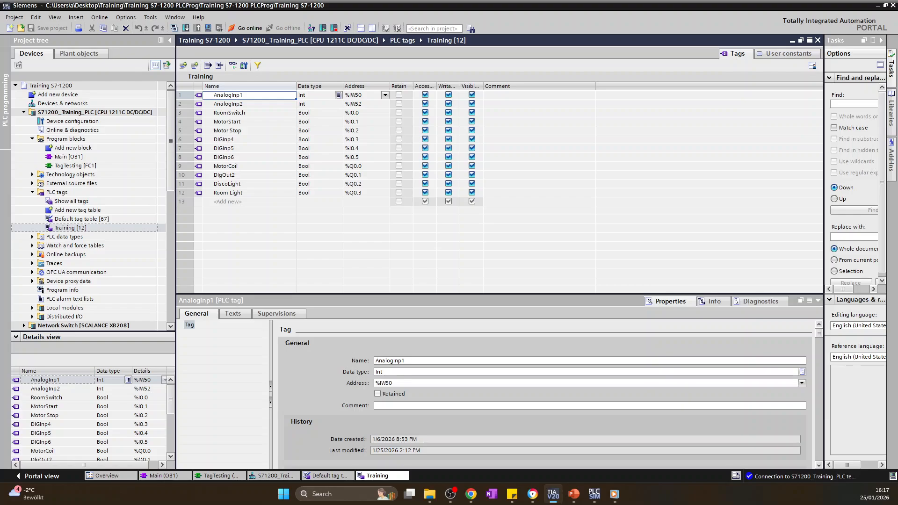
- Switch to PowerPoint and run the room light presentation from the auto switch, sensors and 5 sec. timer to the tag address table
key(alt+Tab)
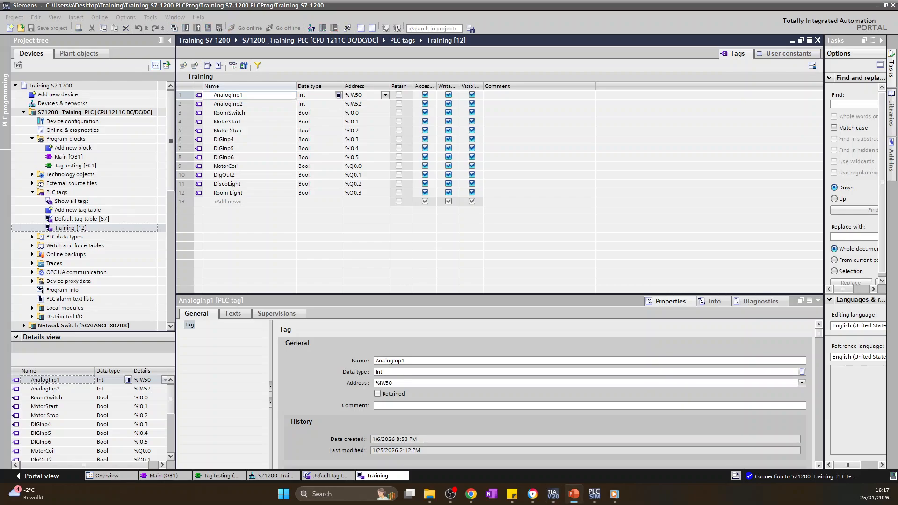
key(F5)
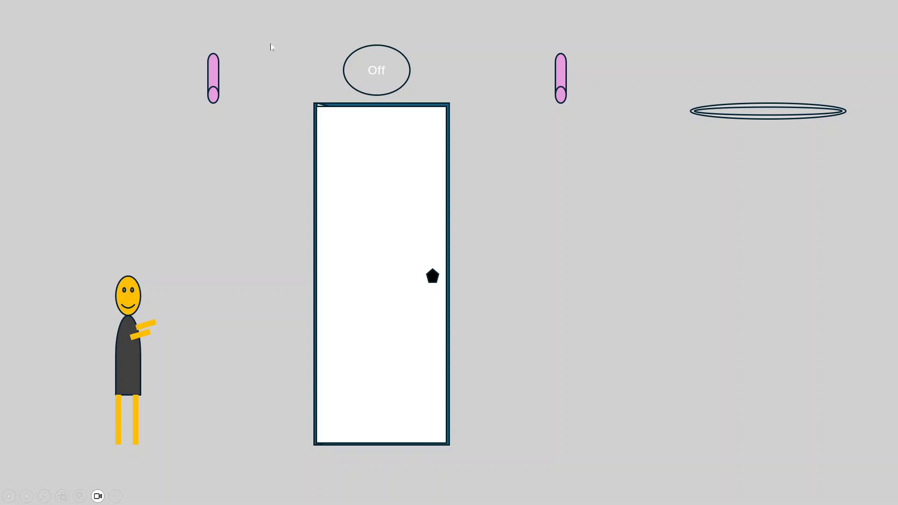
click(361, 65)
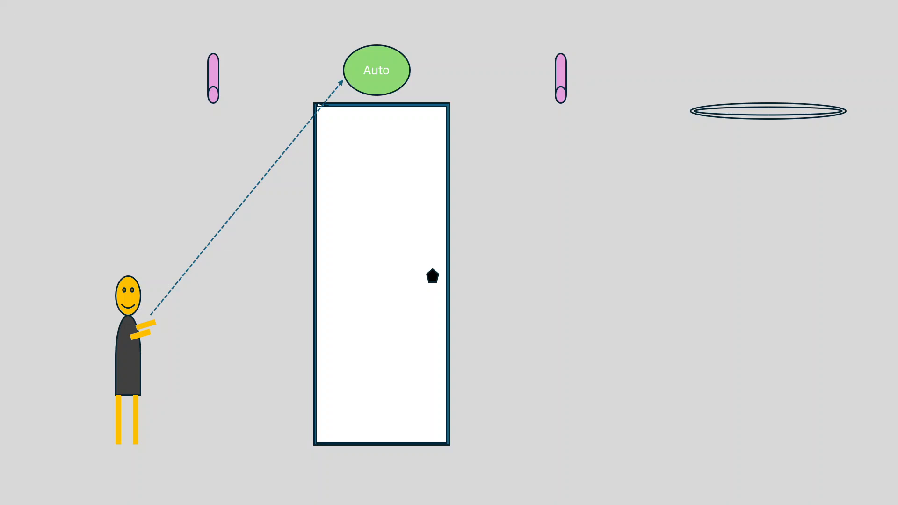
click(591, 315)
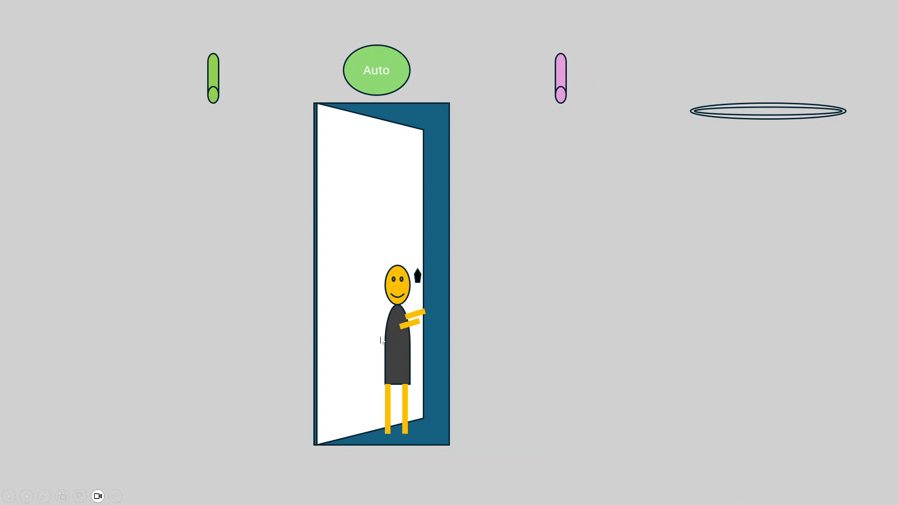
click(522, 384)
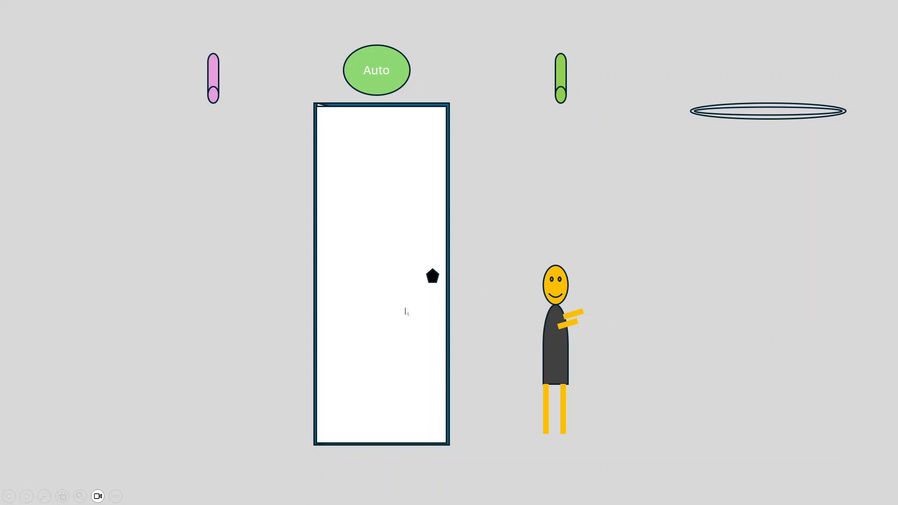
click(646, 336)
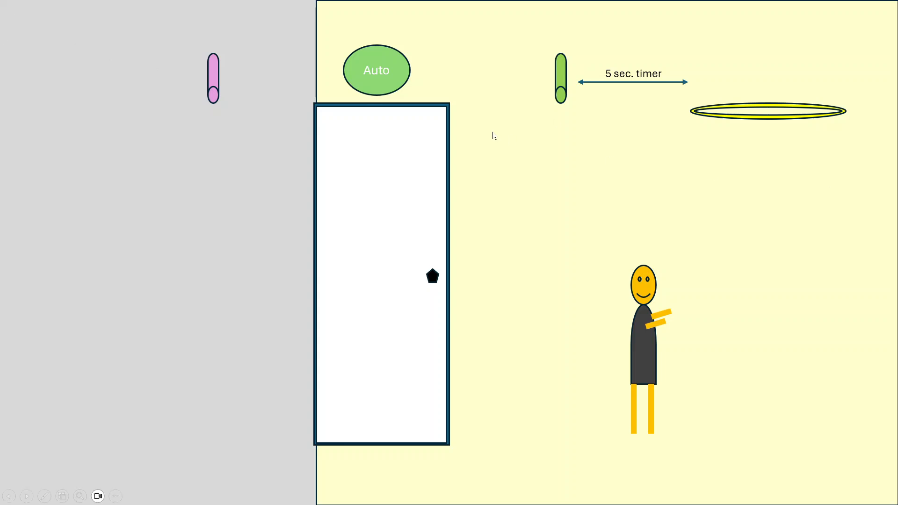
click(197, 342)
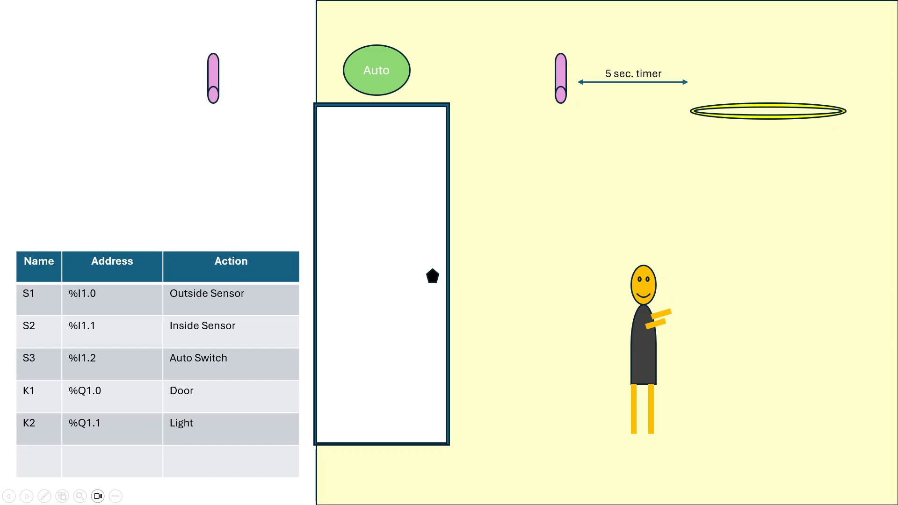
key(Escape)
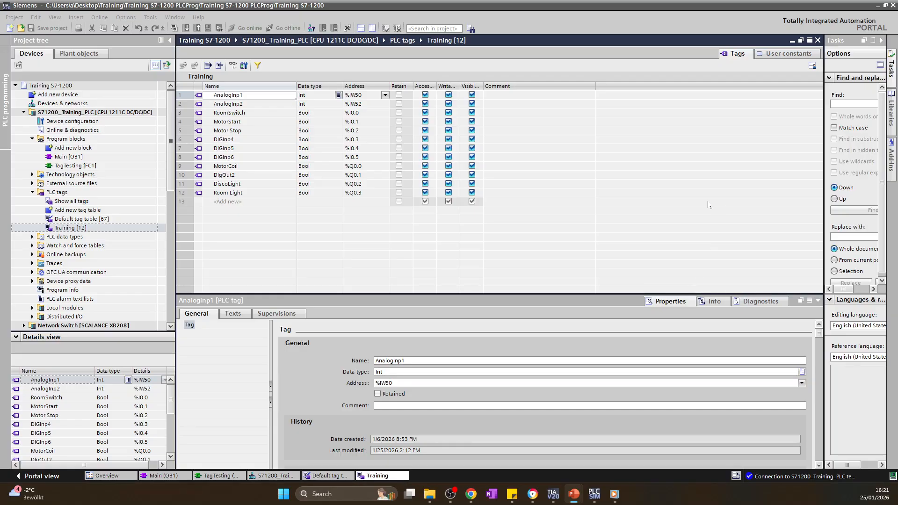
- Return to TIA Portal and compare the Default tag table and the Training tag table in the project tree
click(641, 204)
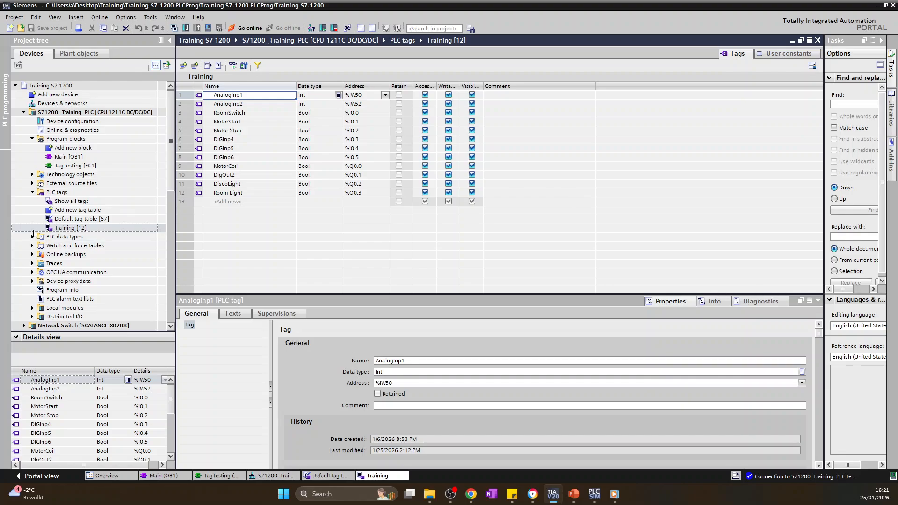
click(91, 220)
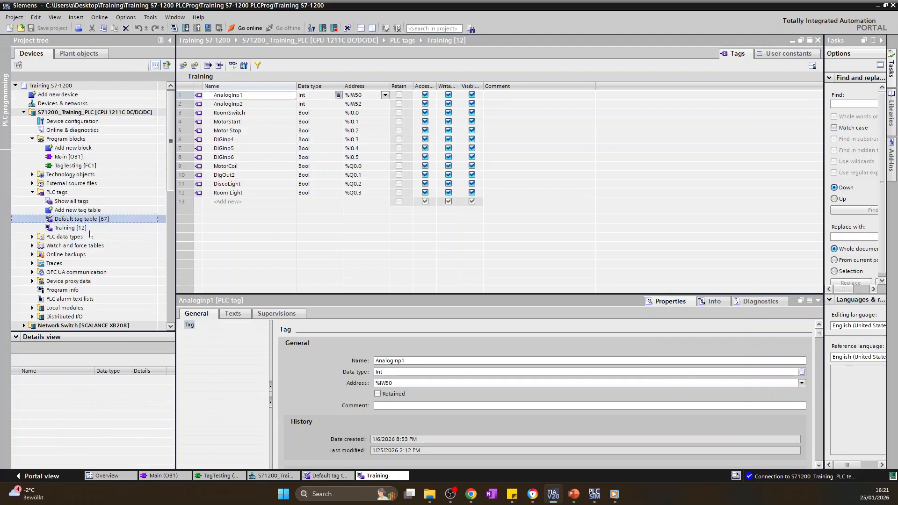
click(90, 229)
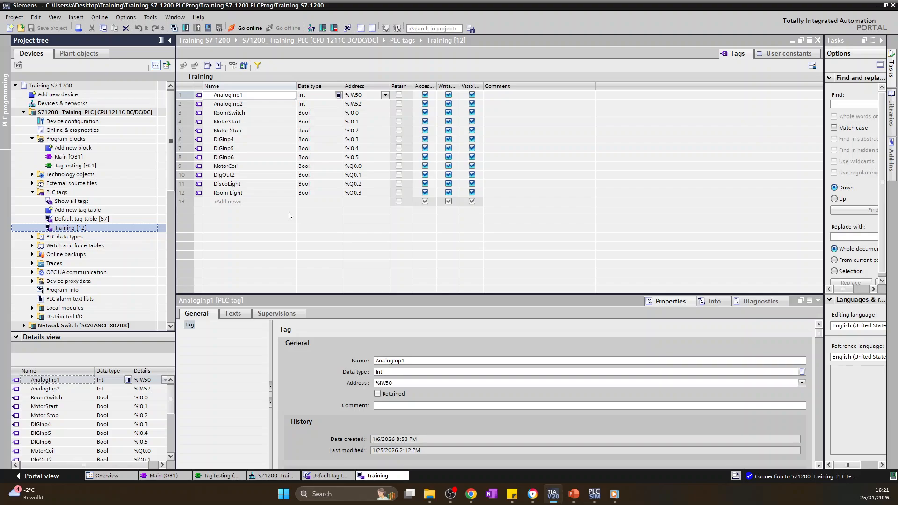
click(293, 227)
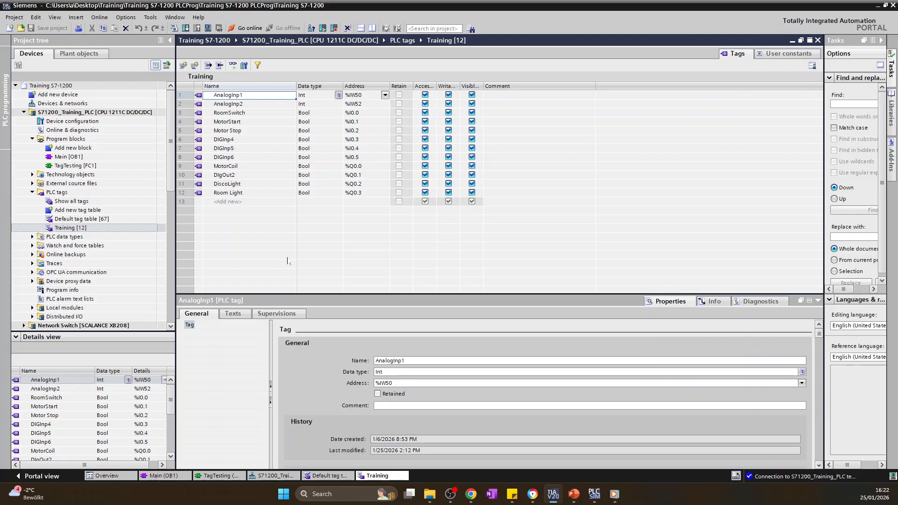
click(97, 221)
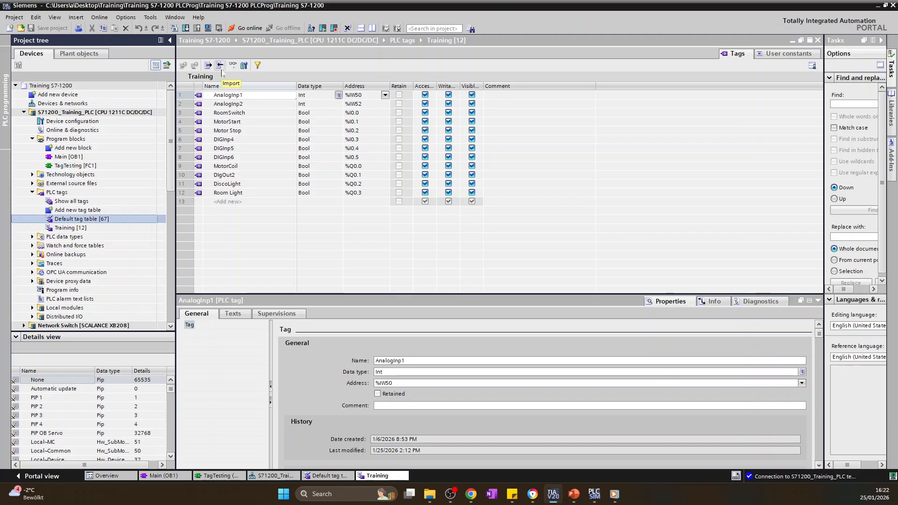
- Export all tags of the Training tag table, without constants, to PLCTags.xlsx on the Desktop
click(208, 66)
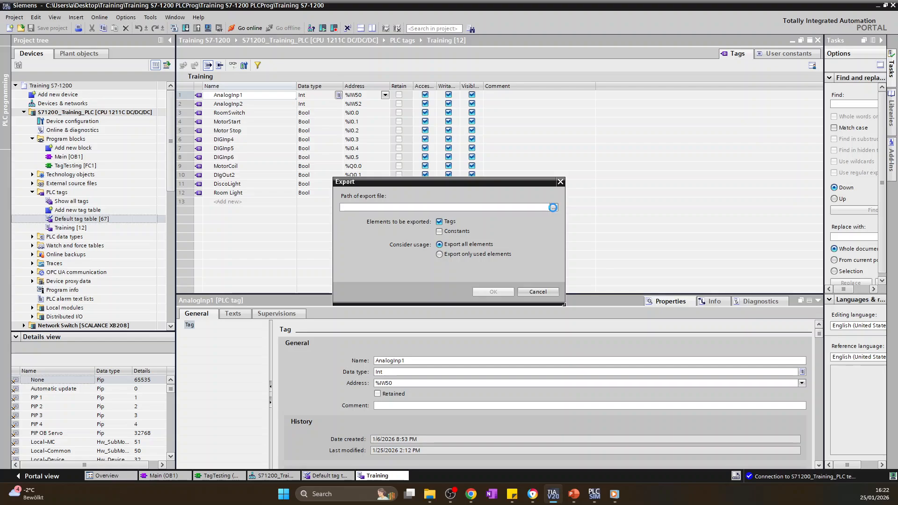
click(554, 207)
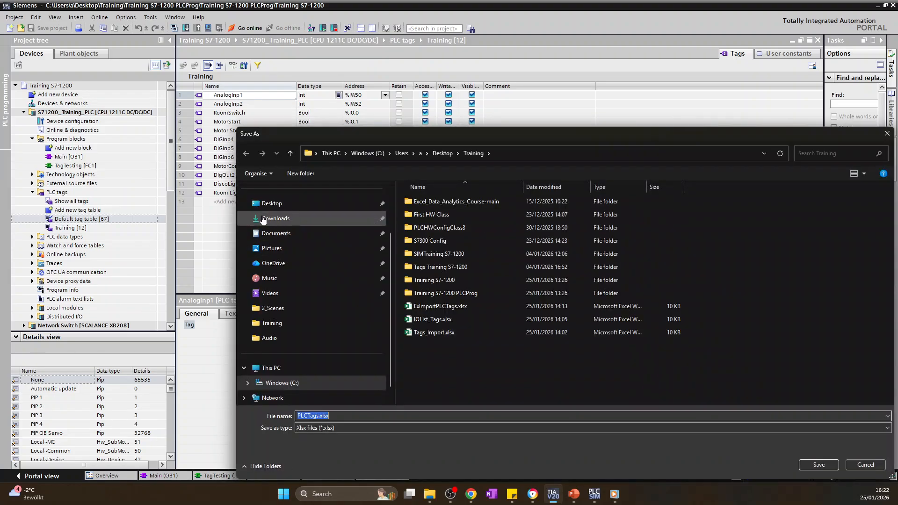
click(273, 203)
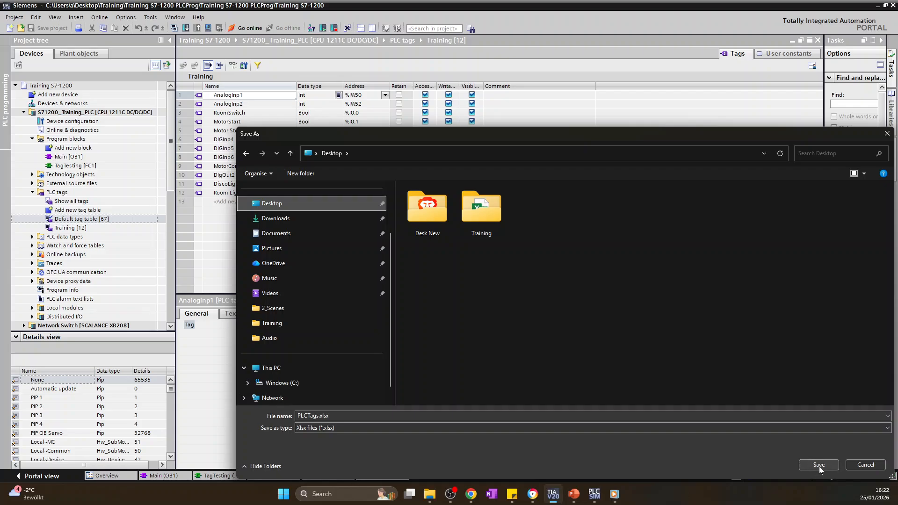
click(819, 465)
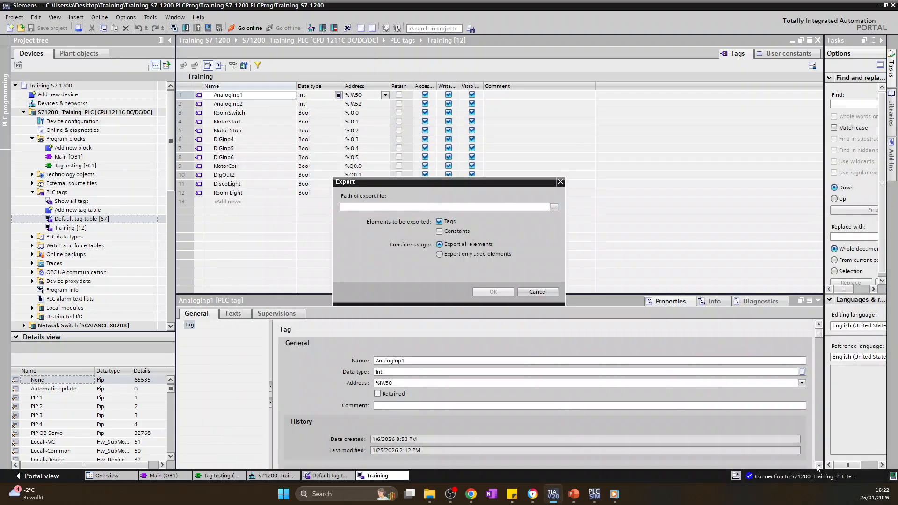
click(479, 293)
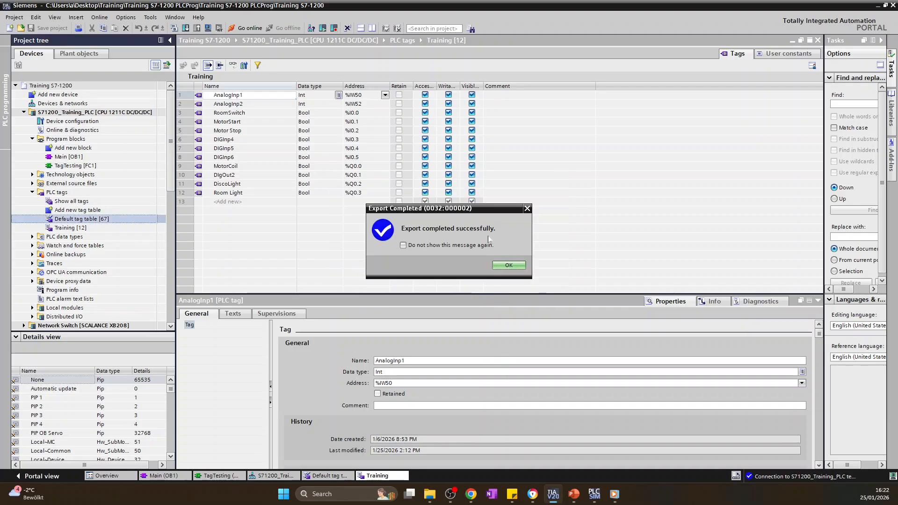
click(509, 269)
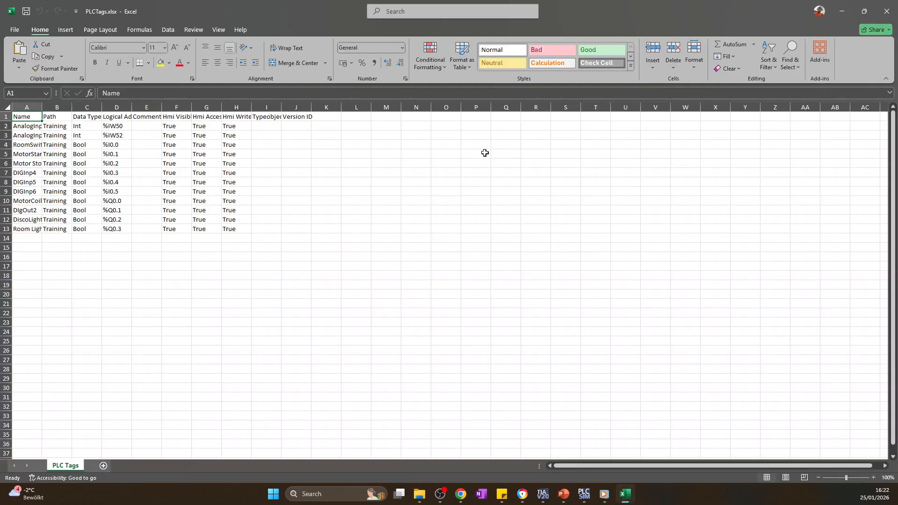
- Examine the exported PLCTags.xlsx in Excel with a widened Name column, and close it without saving changes
drag(41, 107, 92, 108)
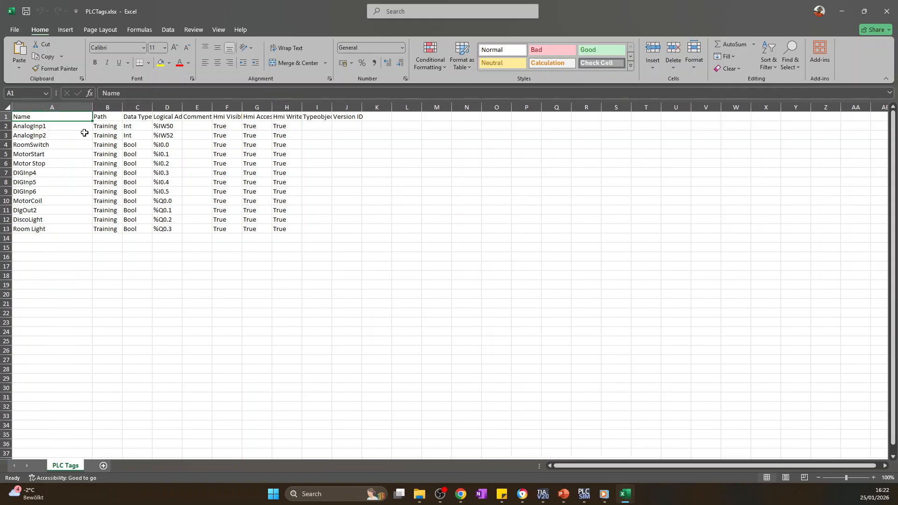
drag(327, 3, 521, 136)
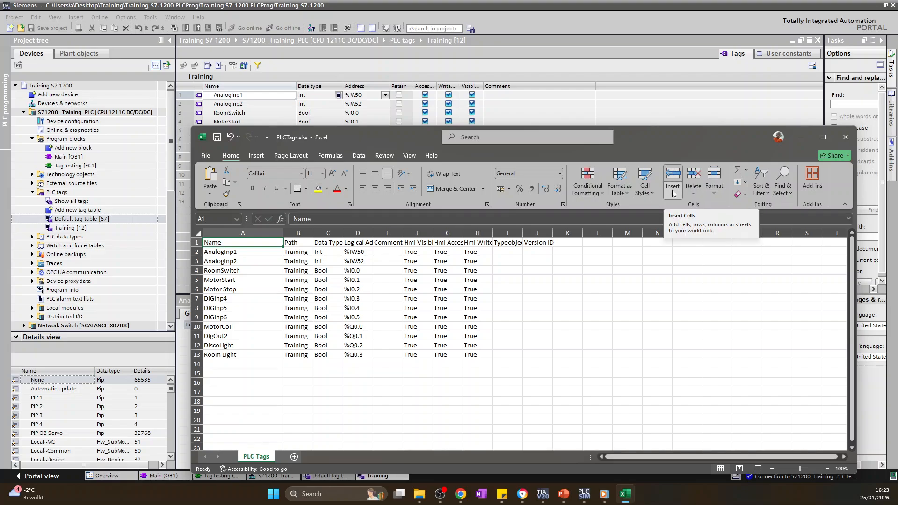
click(644, 327)
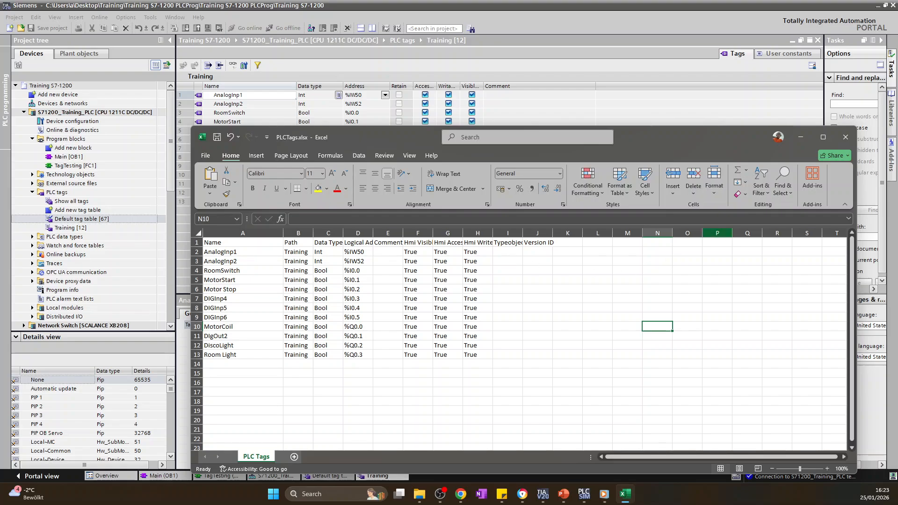
click(837, 142)
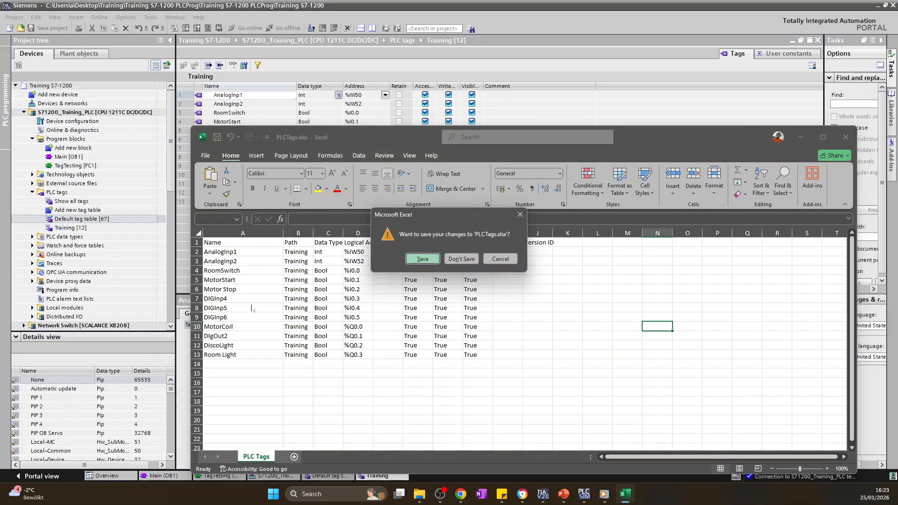
click(461, 259)
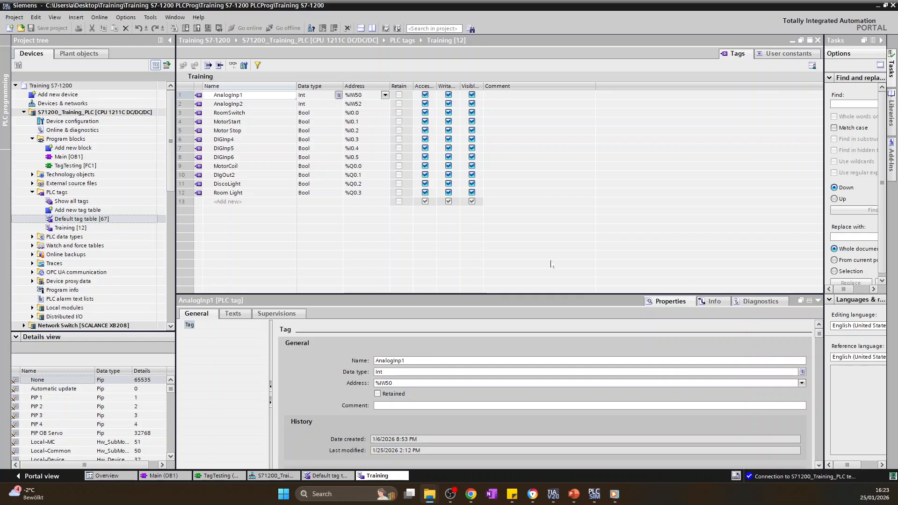
- Import the tags from ExImportPLCTags.xlsx in the Training folder, synchronized by address, and open the imported RemoteStation IO tag table
click(219, 66)
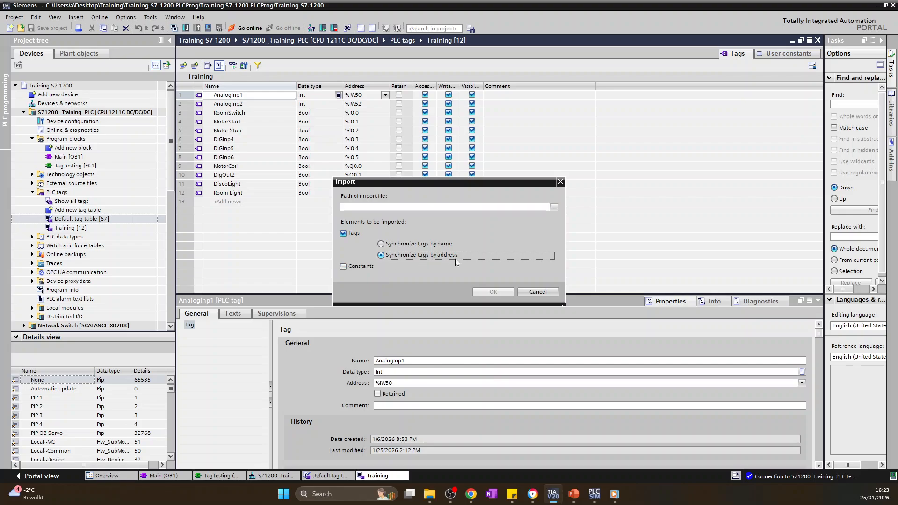
click(554, 208)
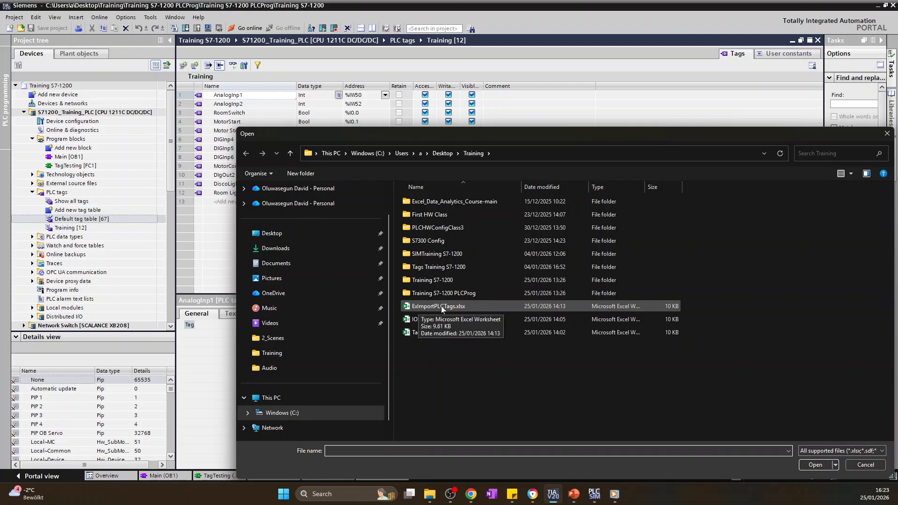
double_click(455, 311)
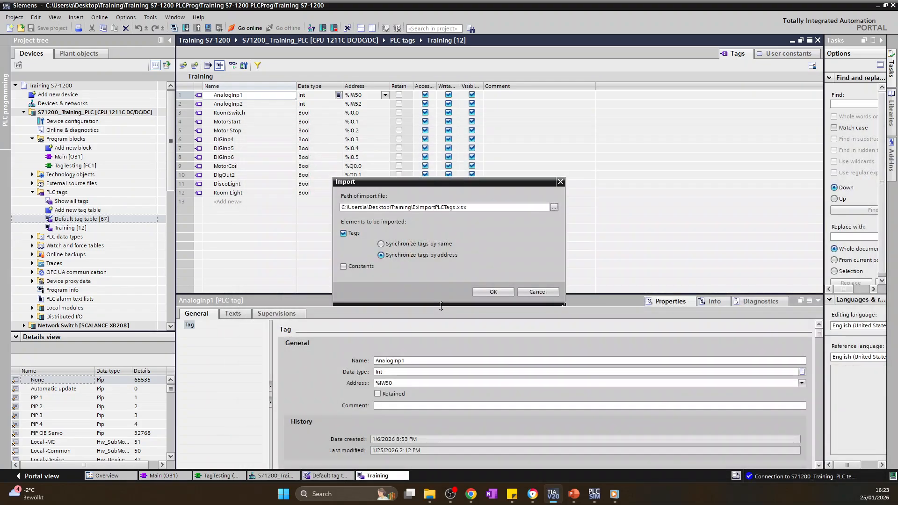
click(493, 292)
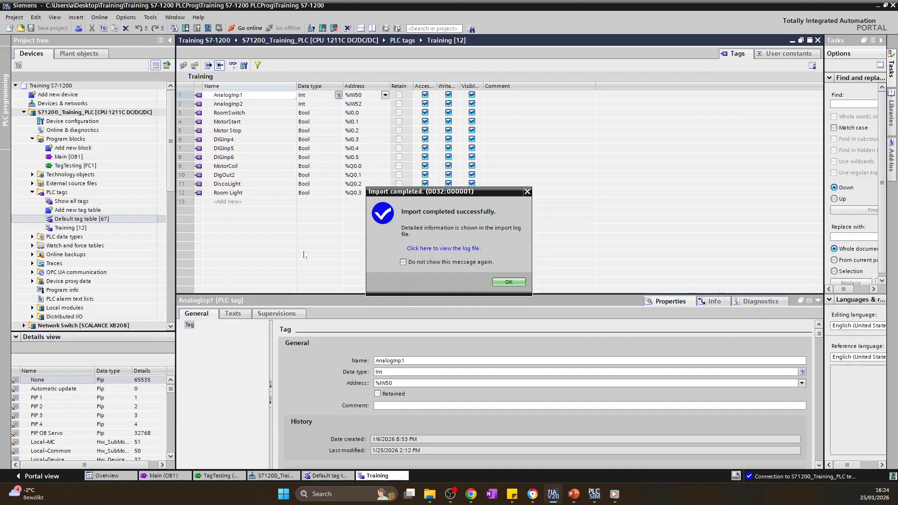
click(501, 282)
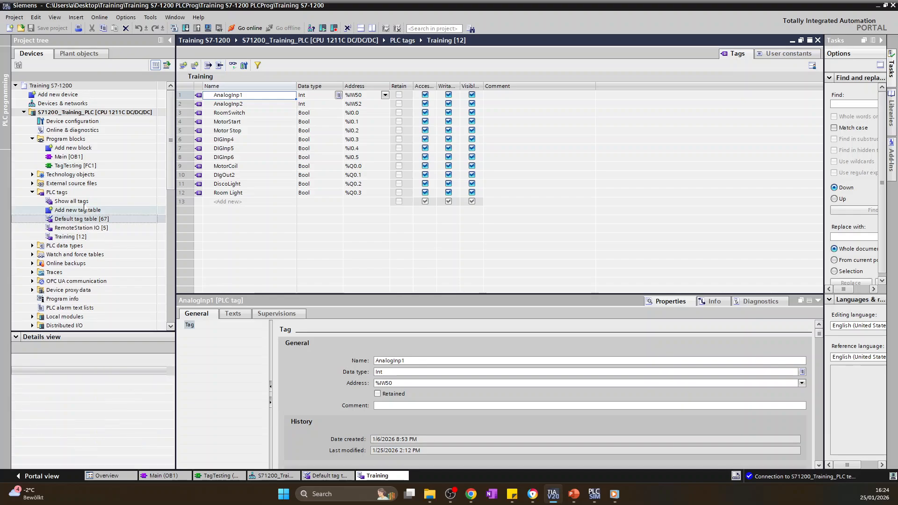
double_click(68, 230)
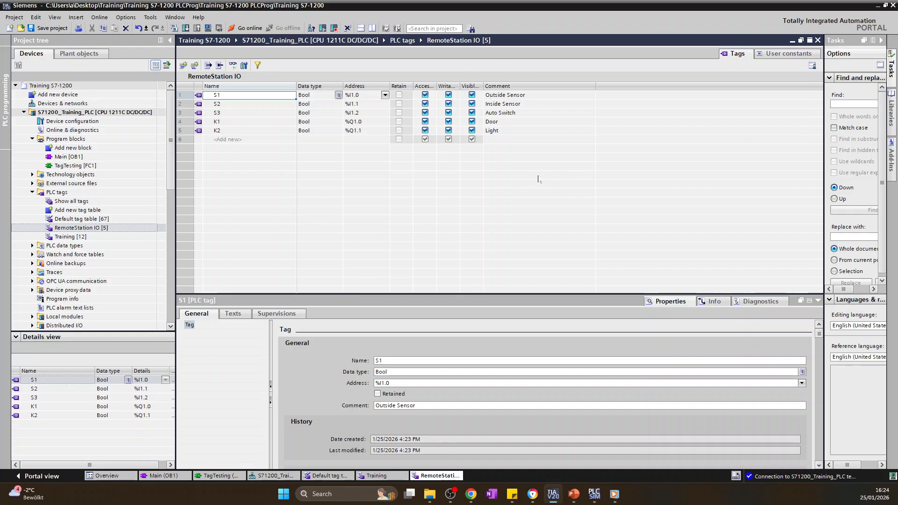
click(540, 115)
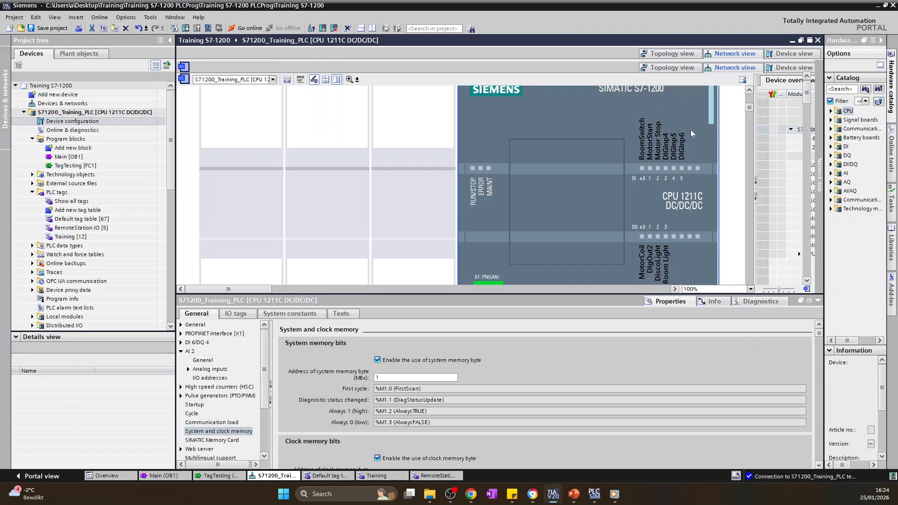
- Check the I/O tags of the Remote IO station's DI and DO modules, and compare them with the RemoteStation IO tag table
click(734, 68)
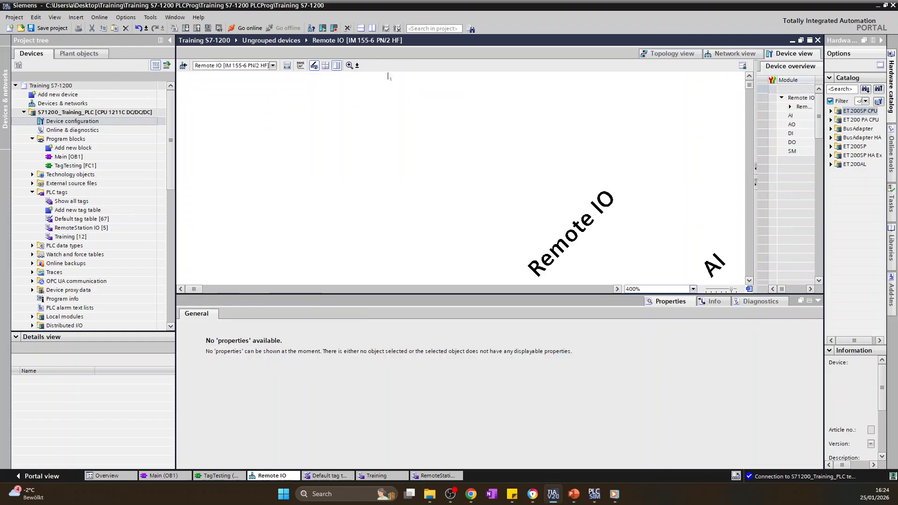
click(648, 289)
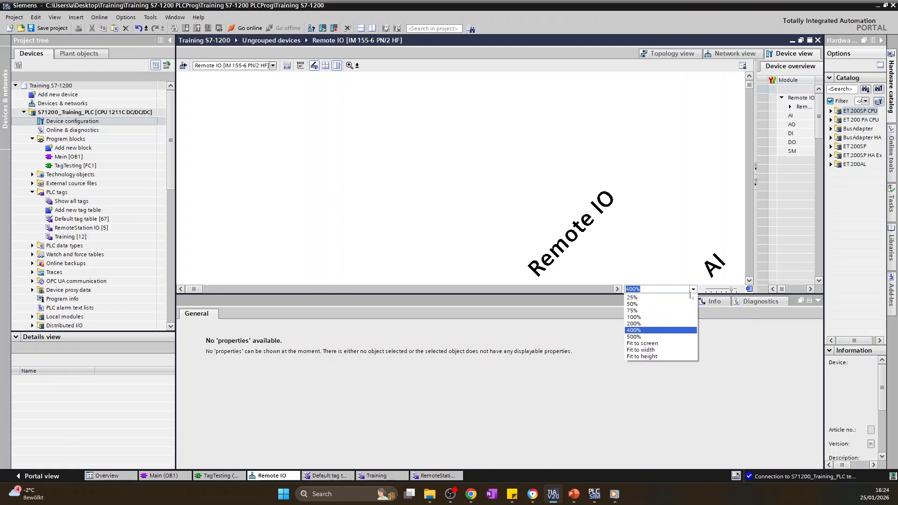
click(643, 318)
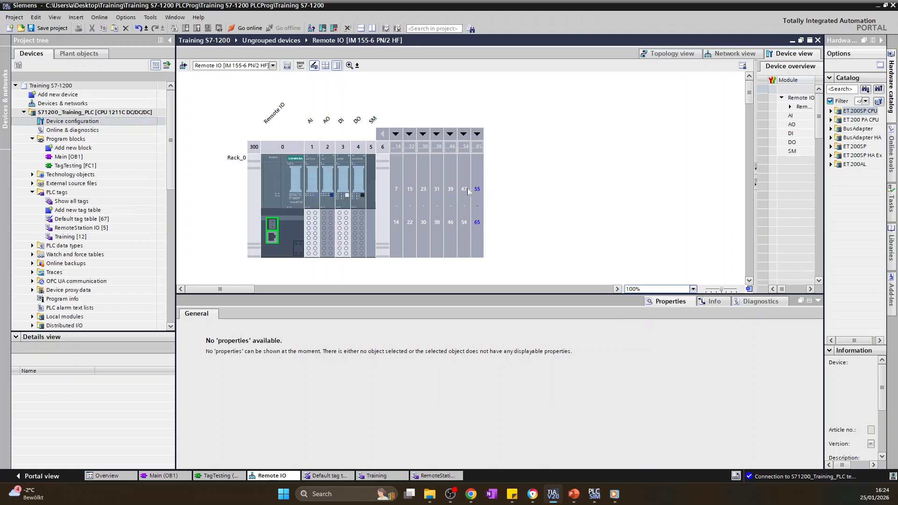
click(343, 176)
click(359, 177)
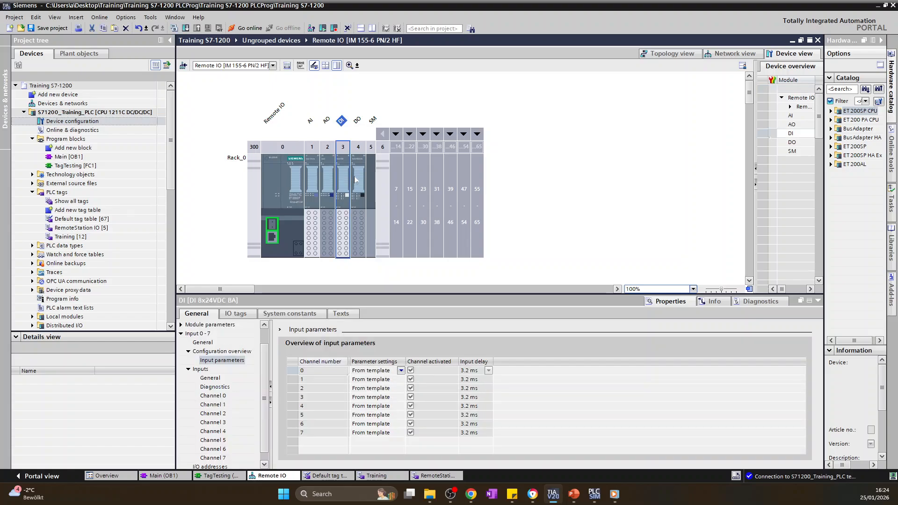
click(343, 185)
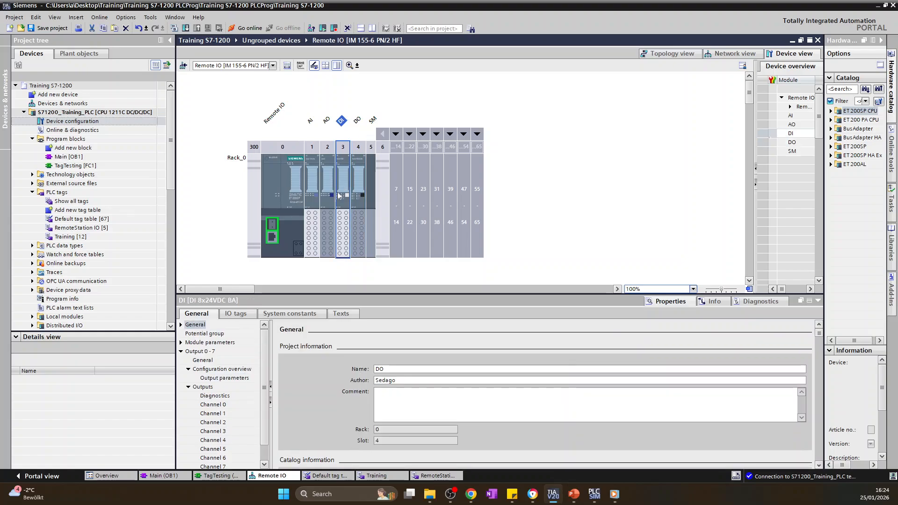
click(232, 314)
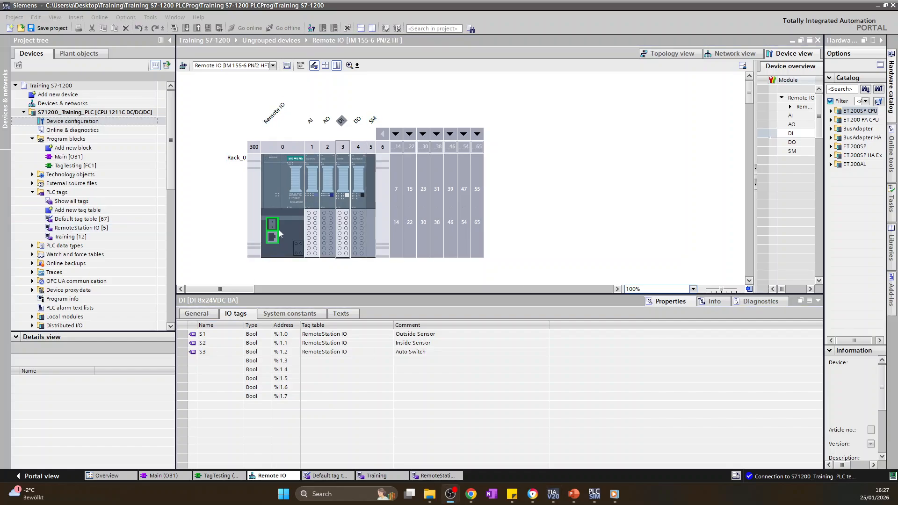
click(282, 223)
click(356, 224)
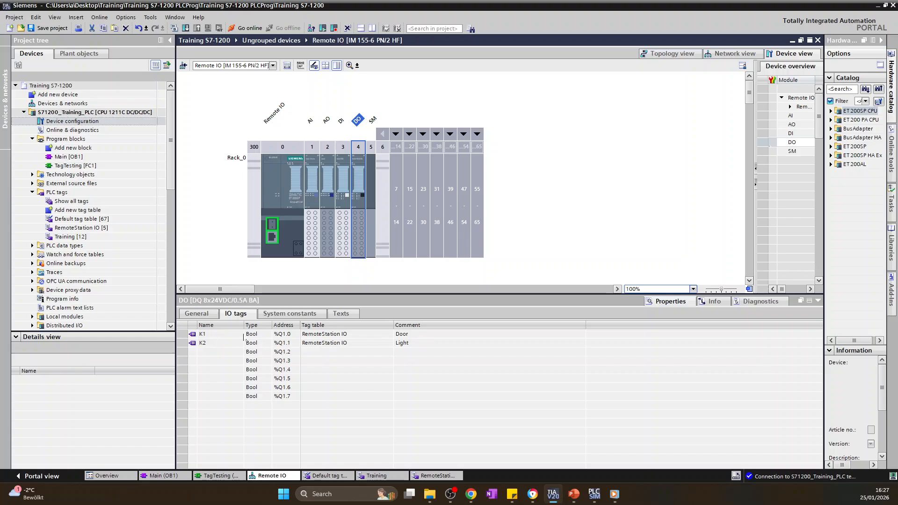
click(114, 228)
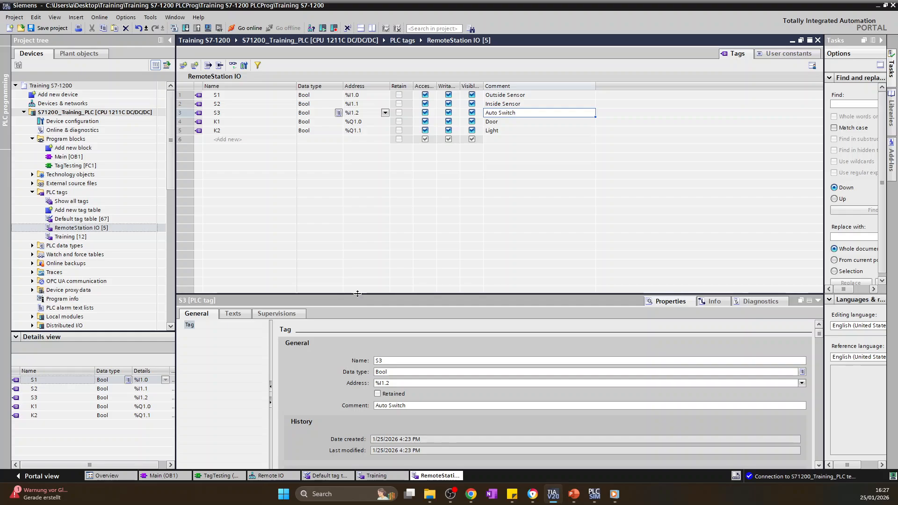
drag(357, 294, 358, 304)
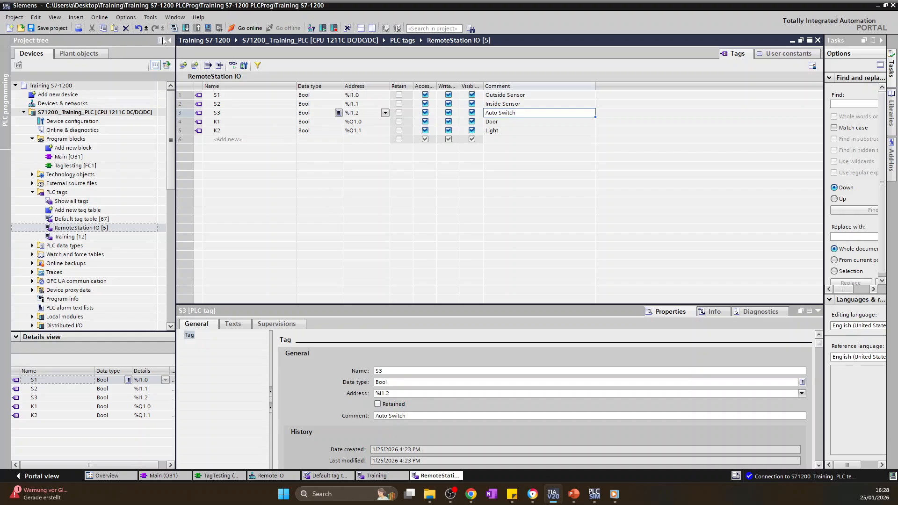
- Compile S71200_Training_PLC and load it to the simulated PLC
click(174, 29)
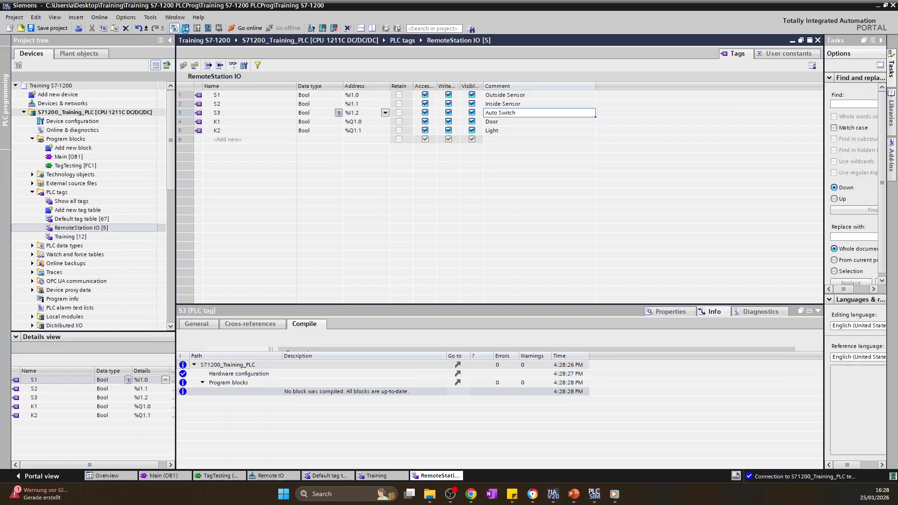
click(186, 29)
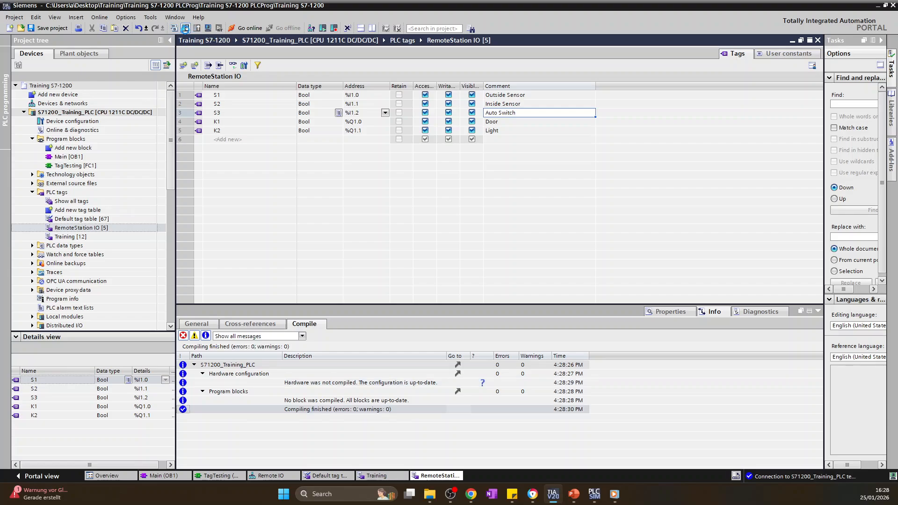
click(185, 29)
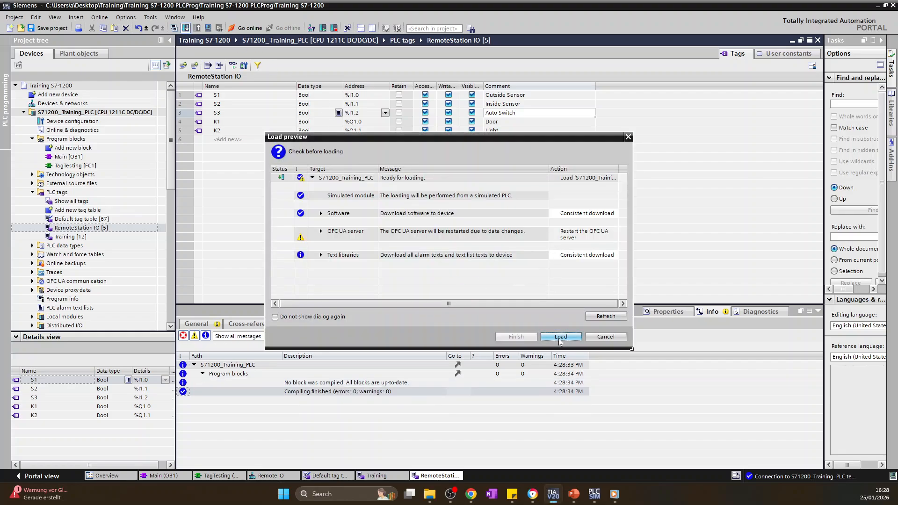
click(560, 338)
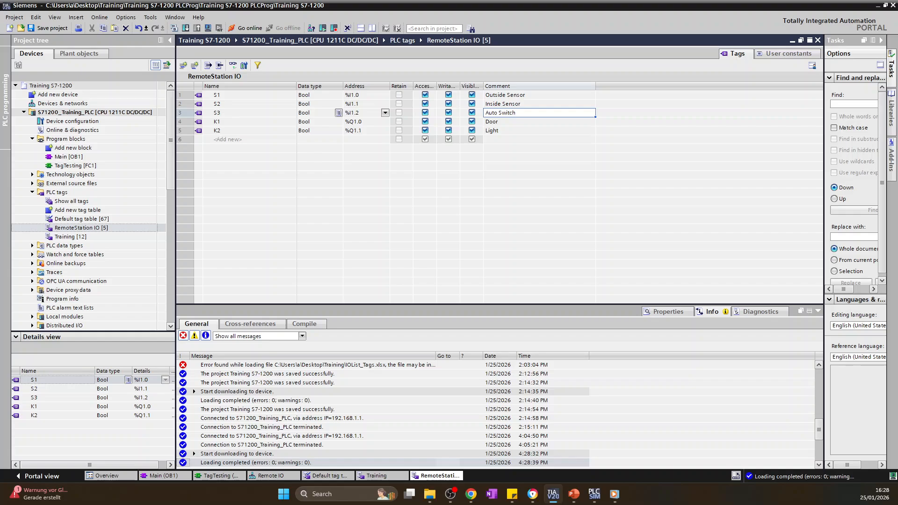
- Switch to S7-PLCSIM to check the operating state of Instance_1, and minimize the simulator
key(alt+Tab)
drag(0, 107, 278, 98)
double_click(279, 100)
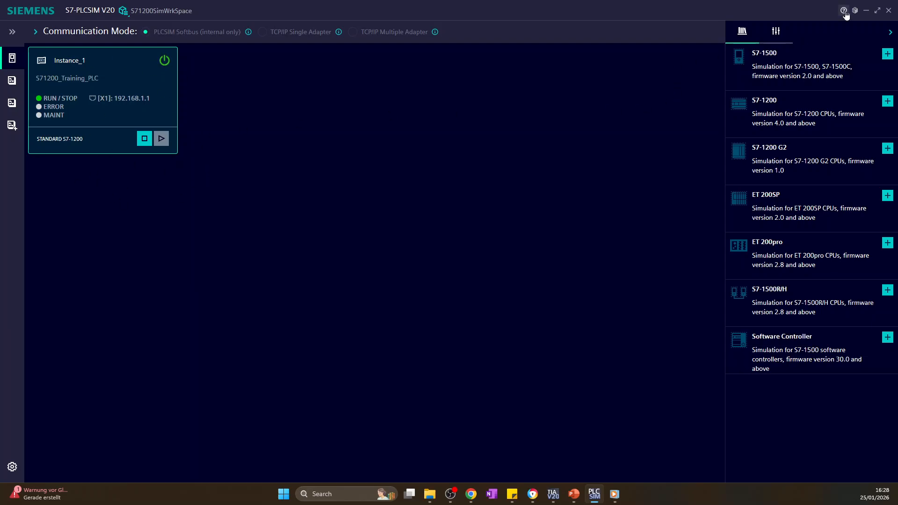
click(866, 10)
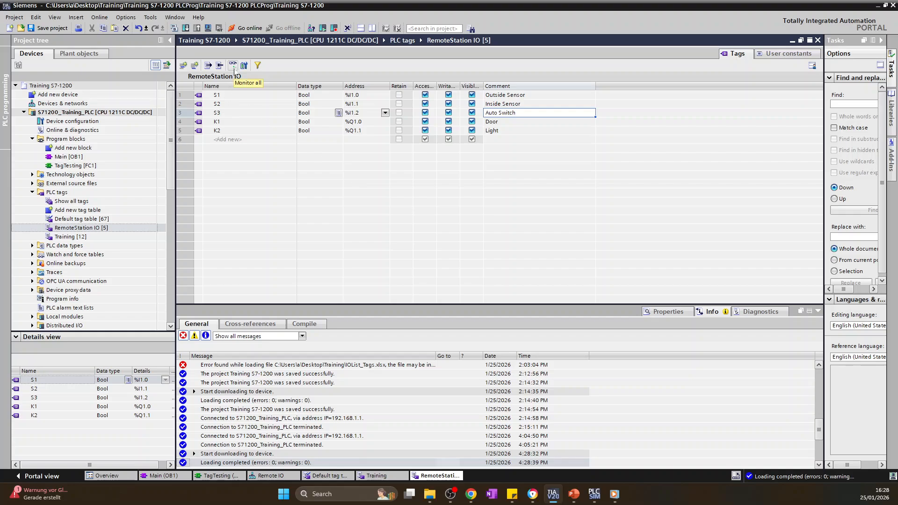
- Monitor all tag values in the RemoteStation IO table online, and stop the monitoring
click(233, 66)
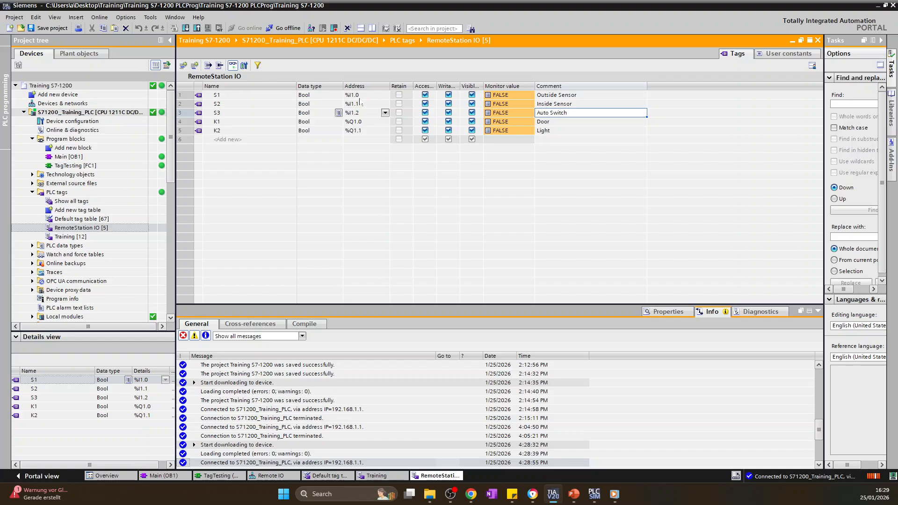
click(222, 96)
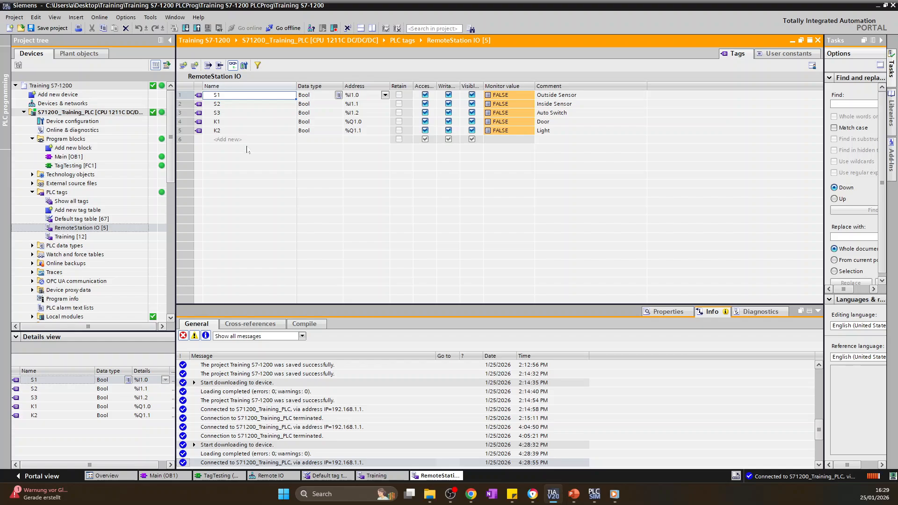
click(233, 65)
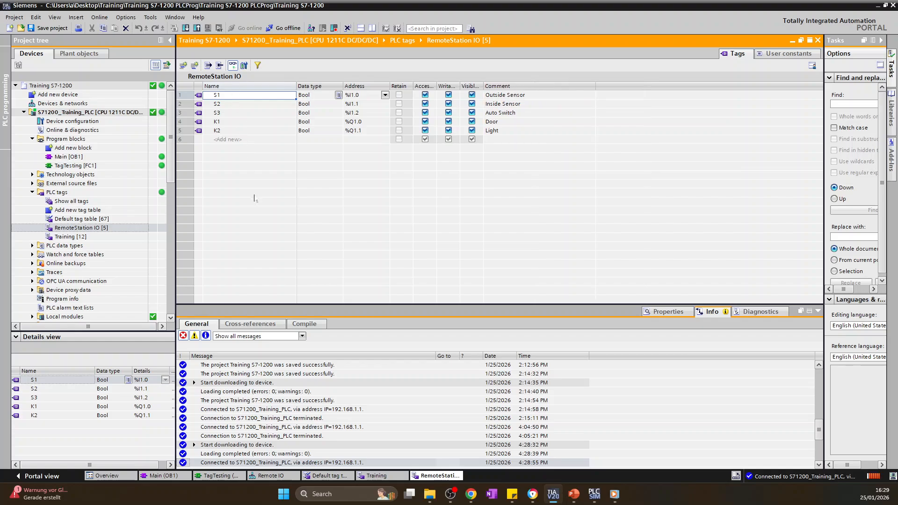
- Rename the input tags S1, S2 and S3 as Sensor_Outdoor, Sensor_Indoor and Switch_Auto
click(241, 98)
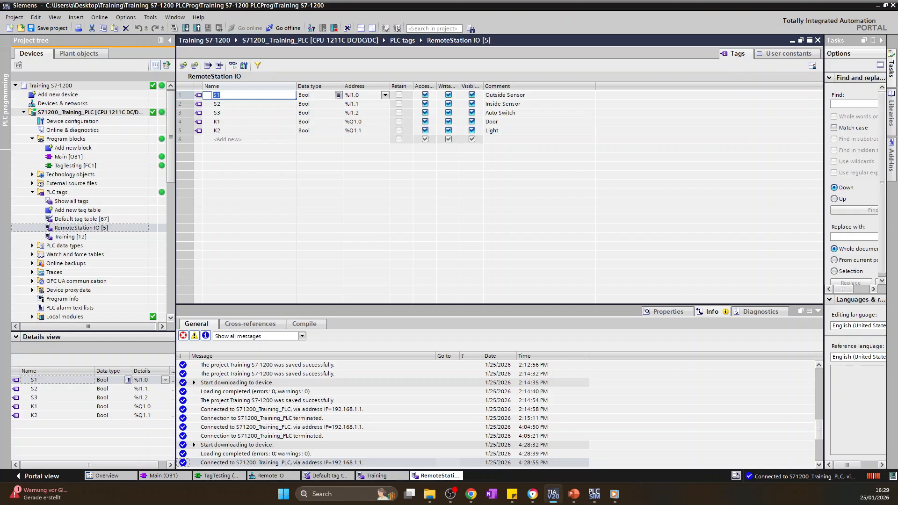
text(Sensor_Outdoor)
key(Return)
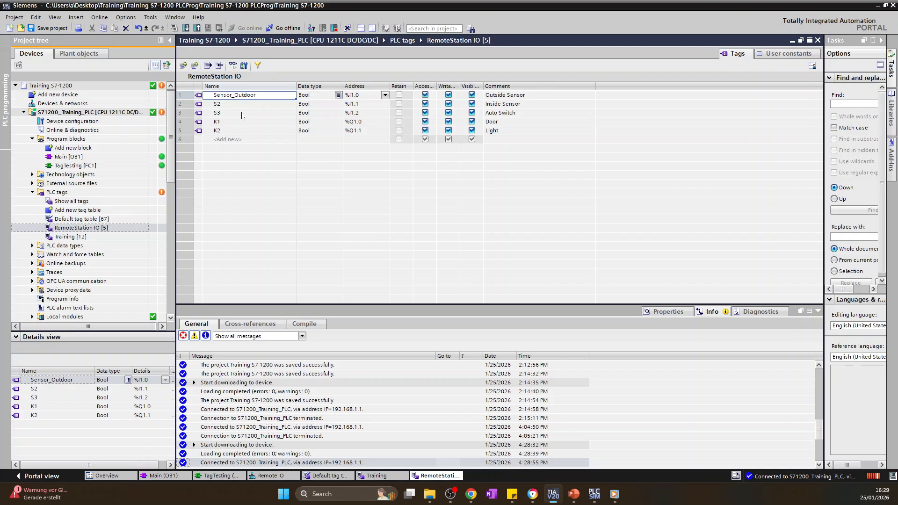
click(244, 106)
text(Sen)
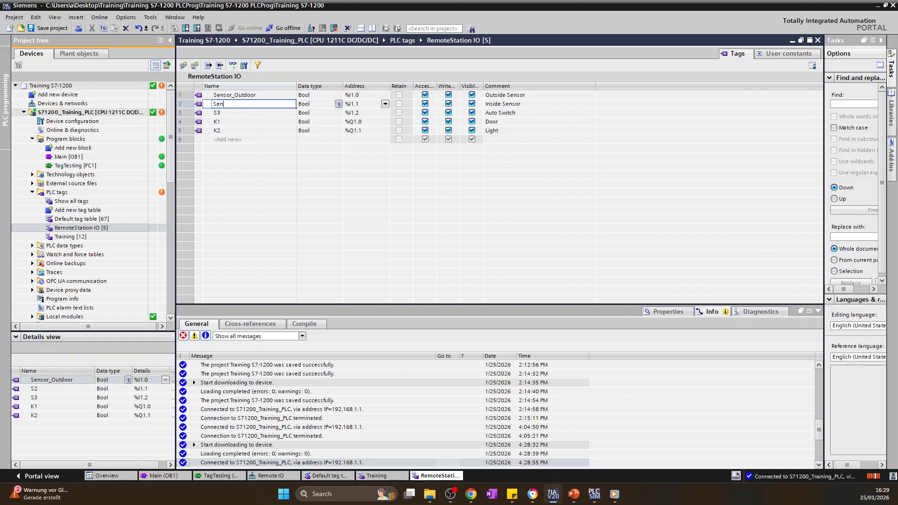
text(sor_Indoor)
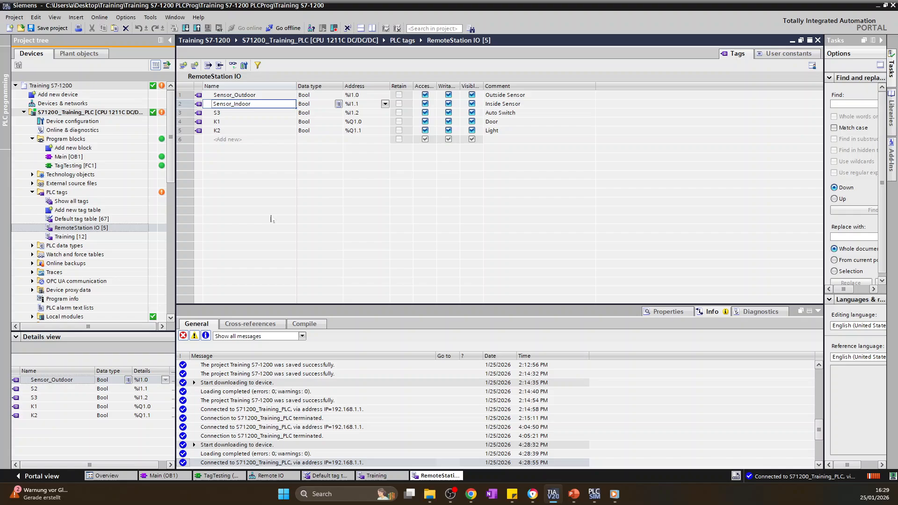
click(233, 117)
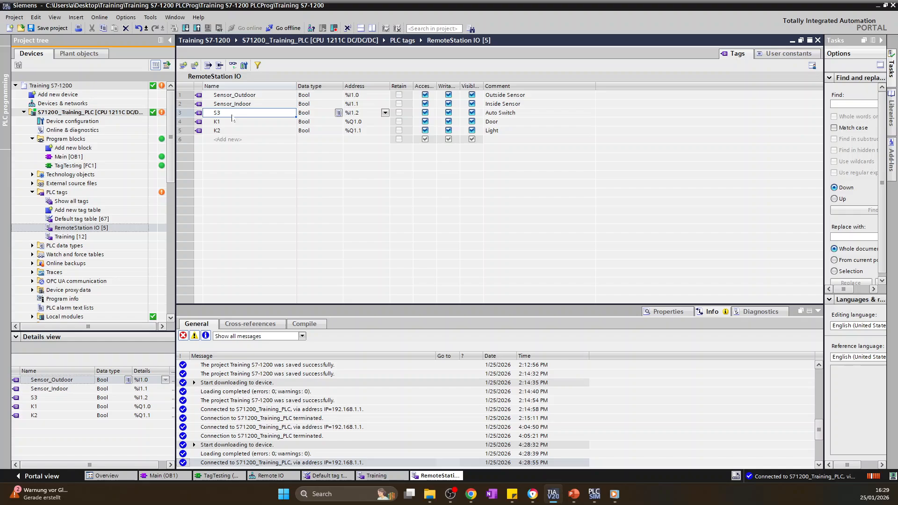
text(Switch_Auto)
key(Return)
- Rename the door output tag K1 as Door_Relay
click(230, 121)
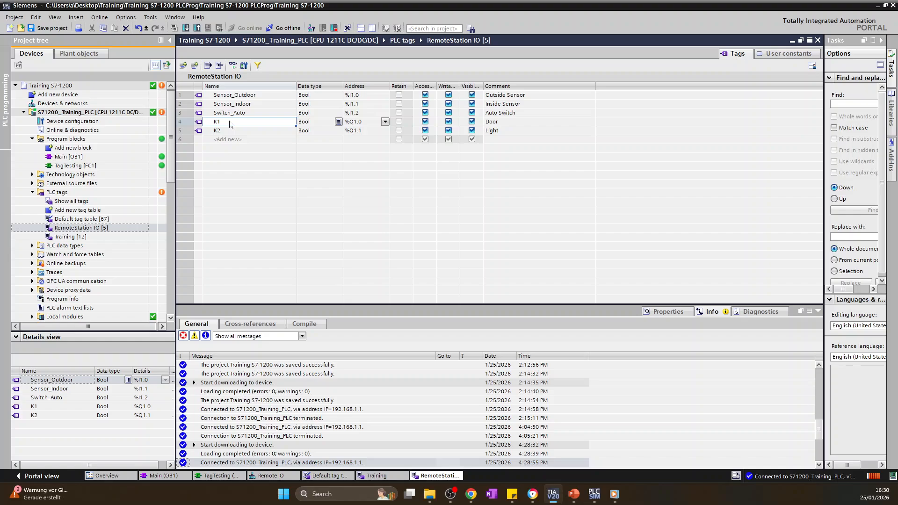
key(BackSpace)
key(BackSpace)
text(Door-Rekay)
key(BackSpace)
key(BackSpace)
key(BackSpace)
text(Rela)
key(Return)
- Rename the light output tag K2 as Switch_Light
click(232, 132)
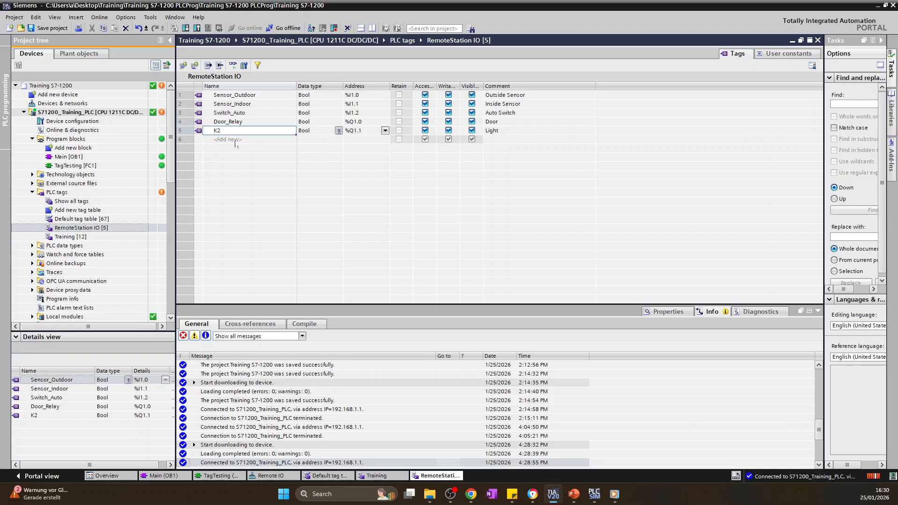
text(Switch_Lich)
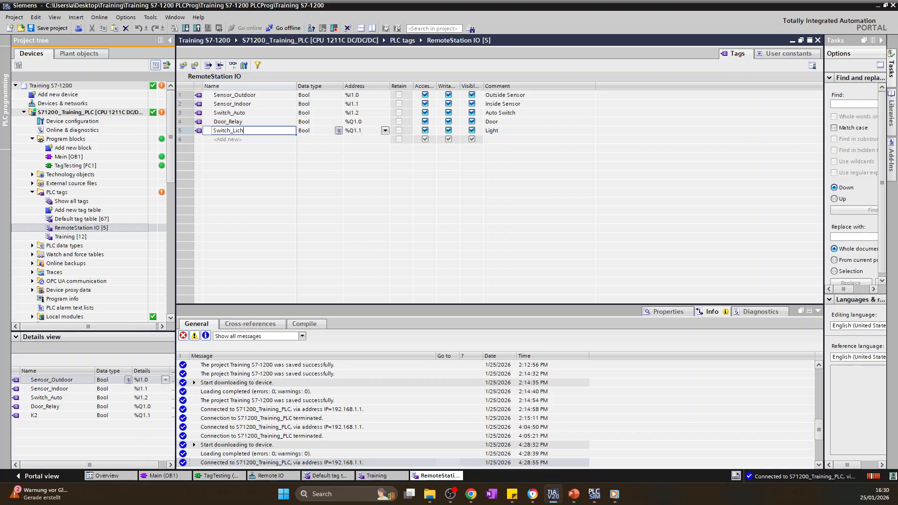
key(BackSpace)
key(BackSpace)
text(ght)
key(Return)
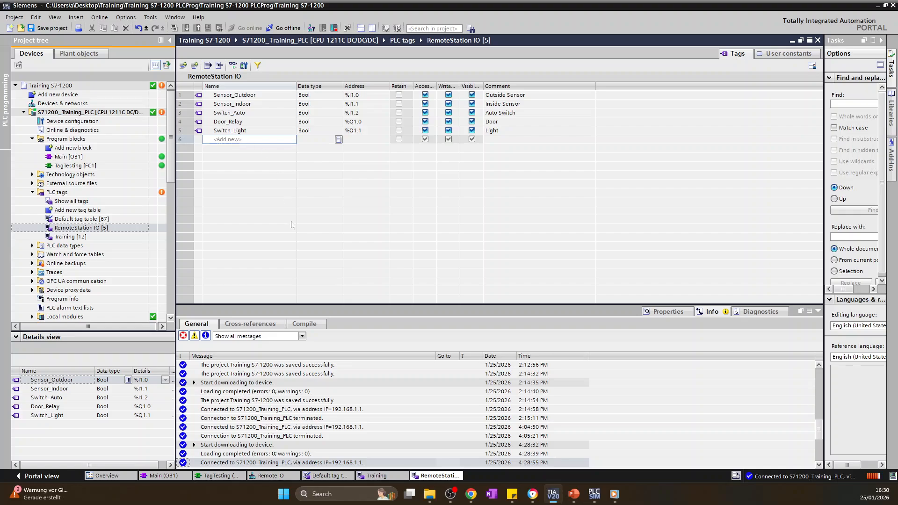
- Open the TagTesting [FC1] block and insert a normally open contact and an output coil in Network 4
double_click(95, 166)
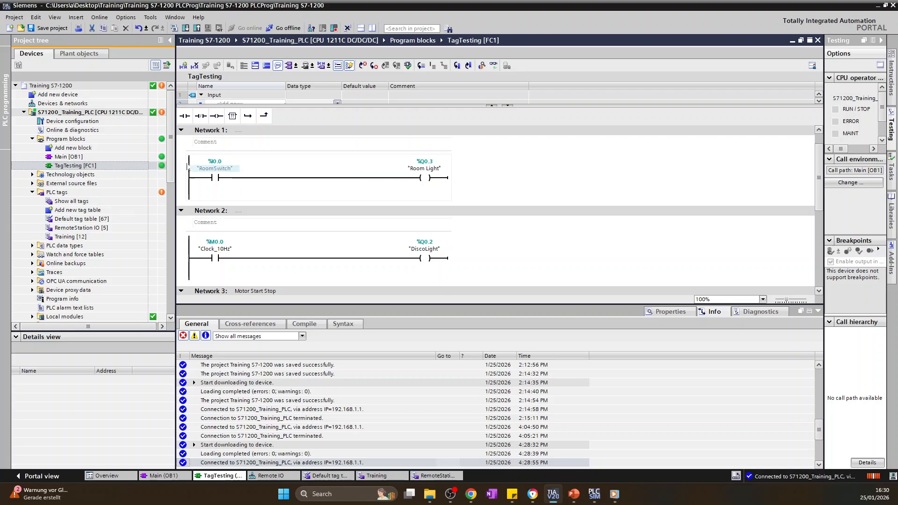
scroll(221, 201, down, 3)
click(220, 272)
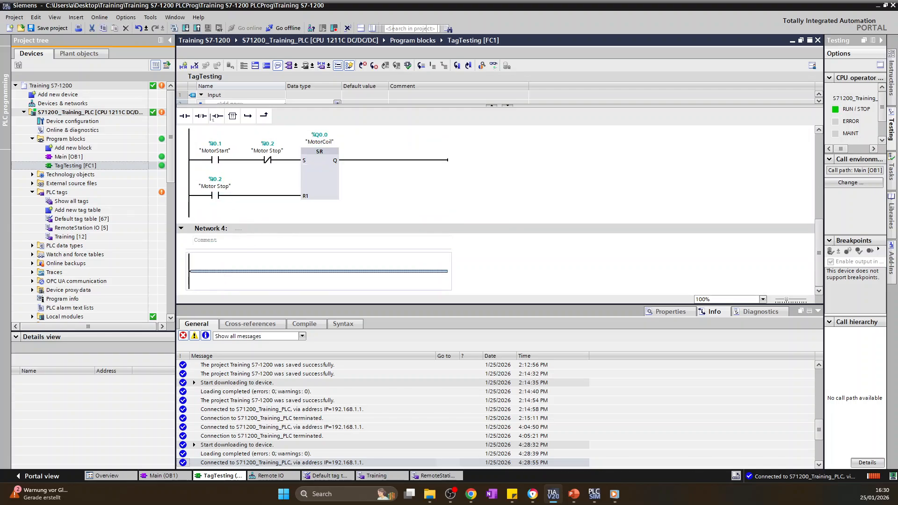
drag(186, 116, 216, 269)
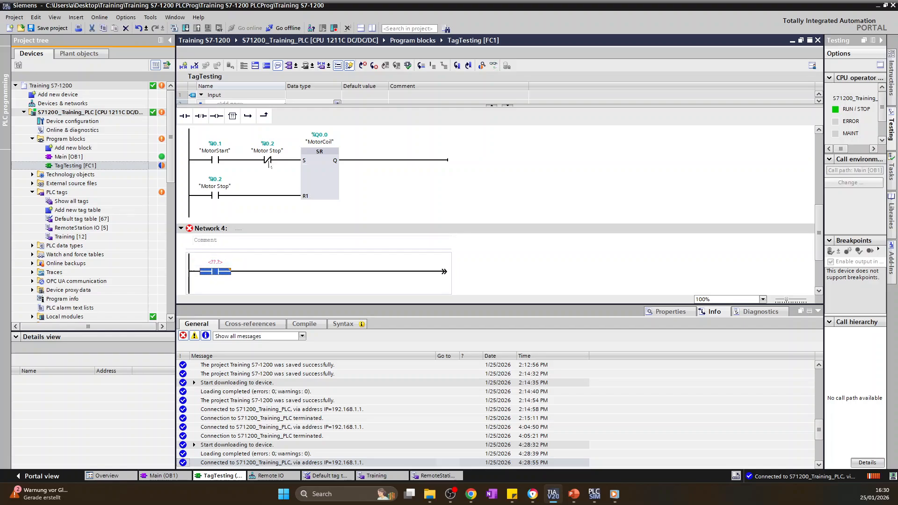
click(216, 116)
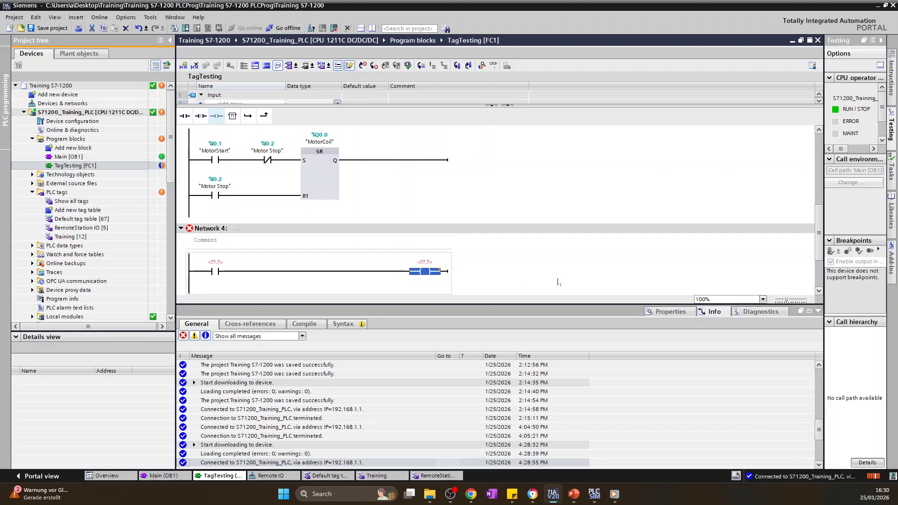
- Try to enter a %I input address as the operand of the contact in Network 4
click(218, 264)
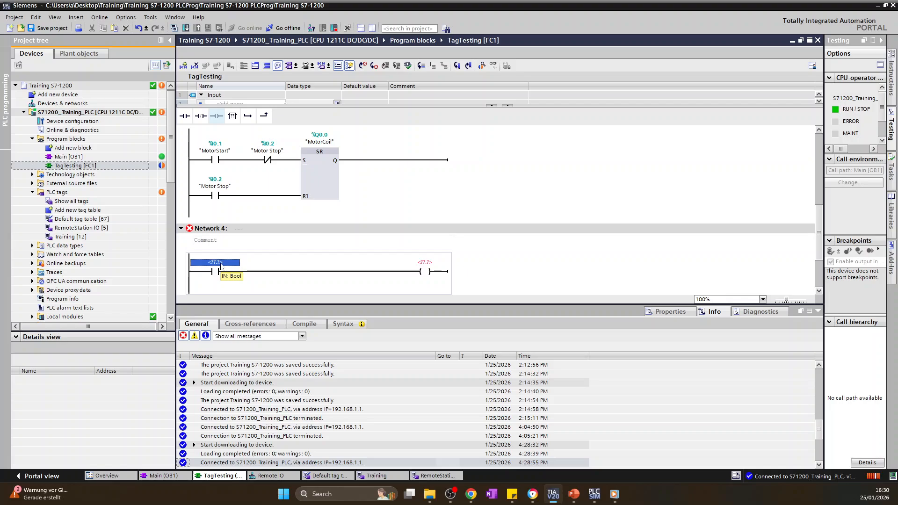
text(%)
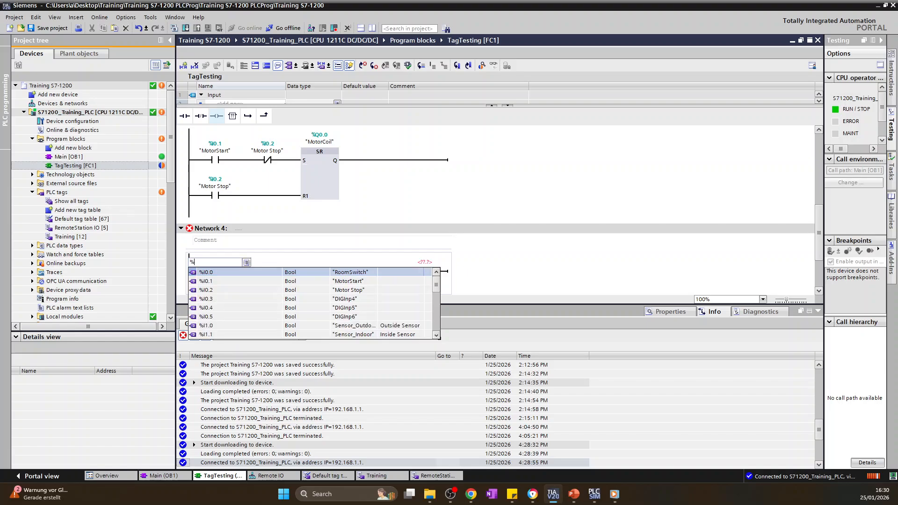
text(I)
click(591, 217)
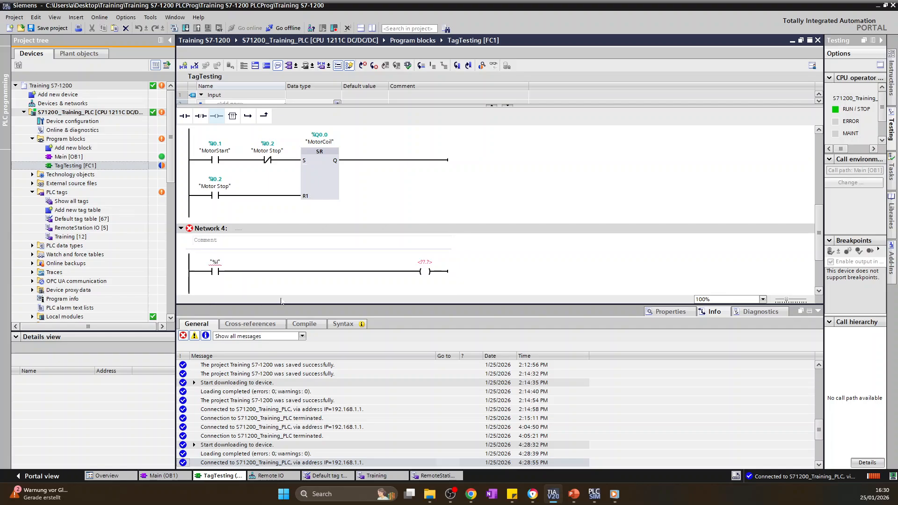
- Try to assign Indoor_Switch as the operand of the contact in Network 4, checking the list of available tags
click(224, 264)
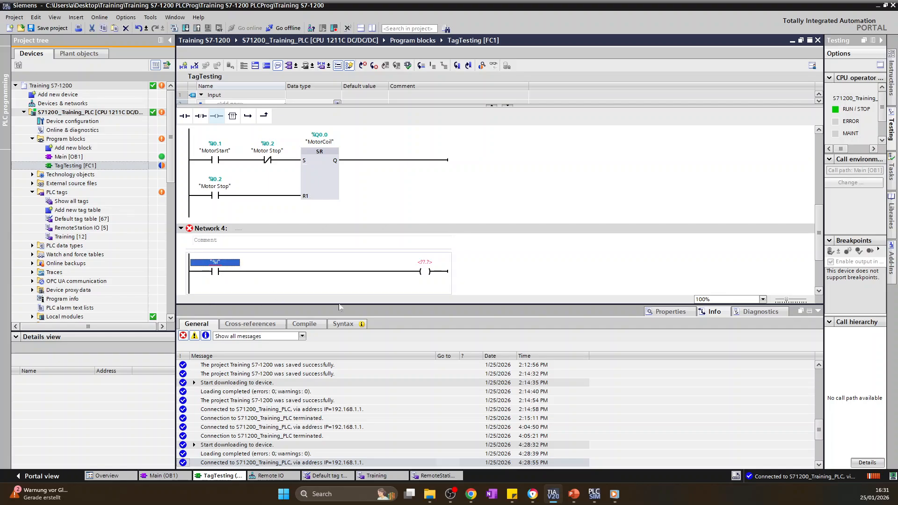
text(Indoor)
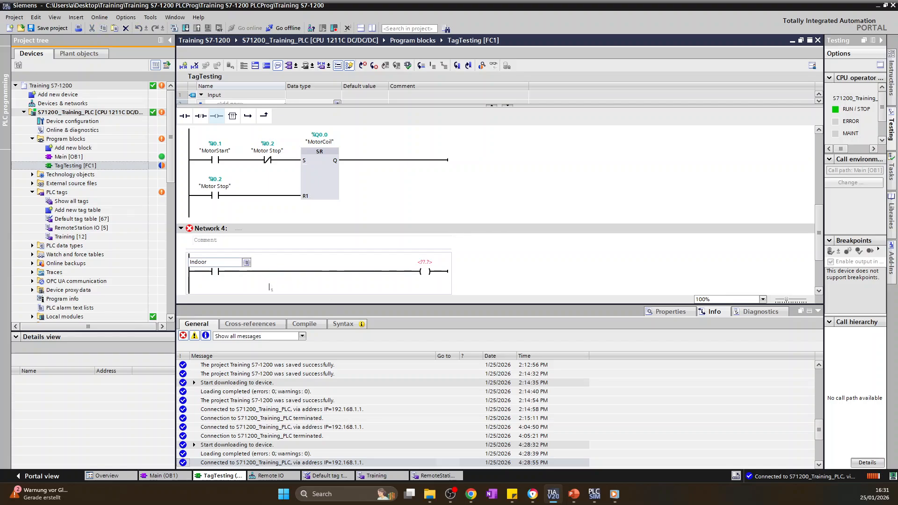
text(_Switch)
key(Return)
click(233, 265)
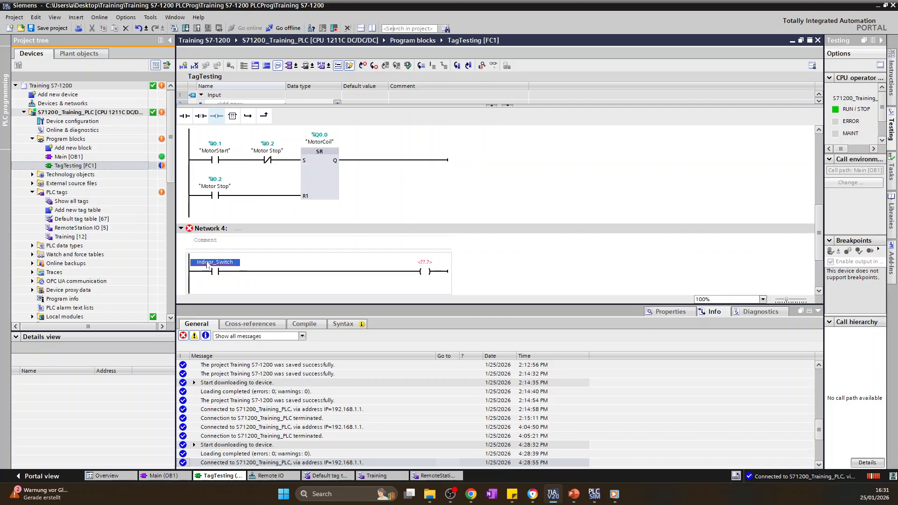
click(232, 265)
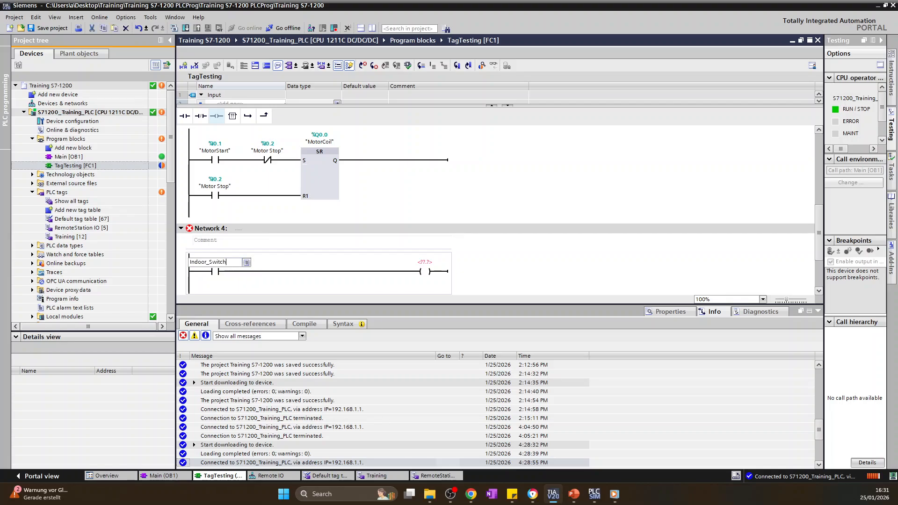
click(247, 261)
scroll(247, 298, down, 5)
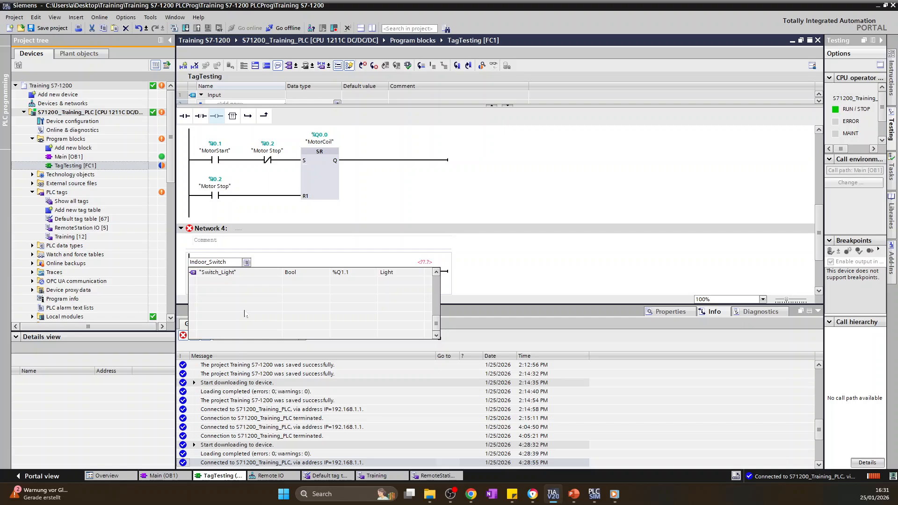
scroll(243, 331, up, 2)
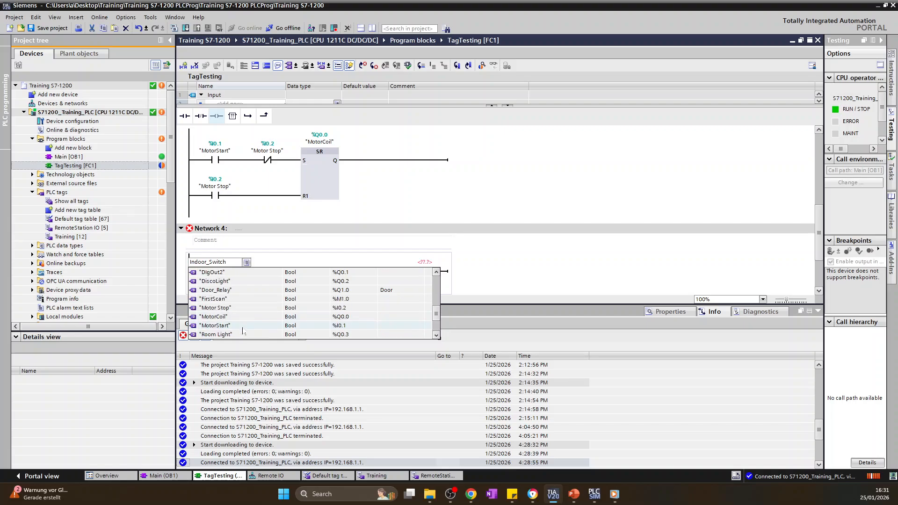
scroll(243, 331, up, 5)
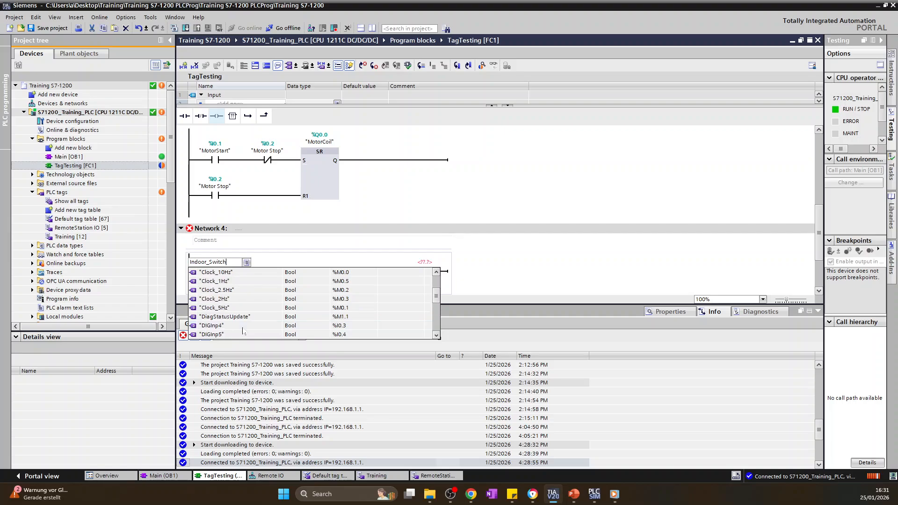
click(514, 272)
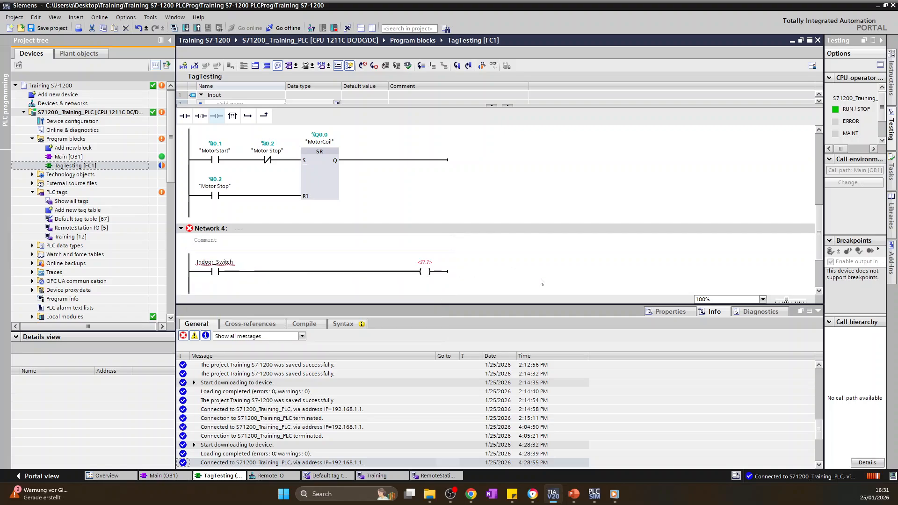
- Delete Network 4 together with its unfinished contact and coil
click(225, 264)
click(208, 229)
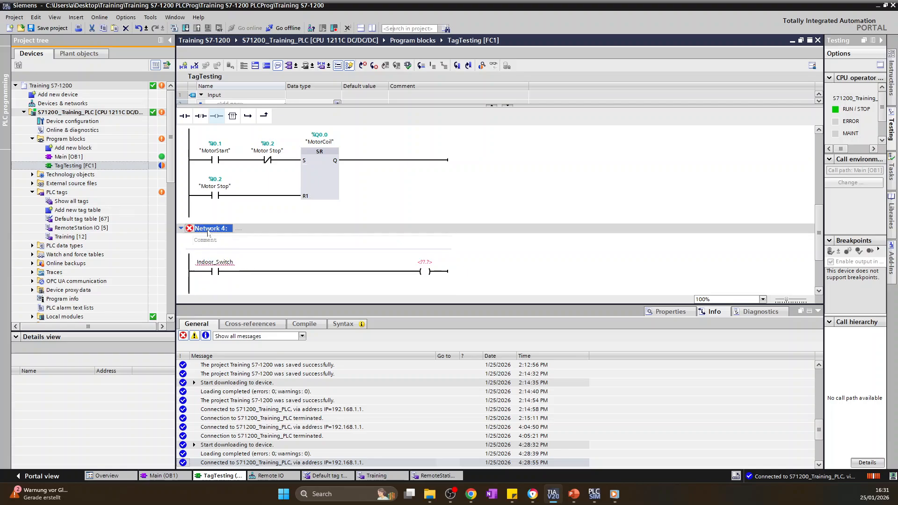
right_click(207, 230)
click(241, 313)
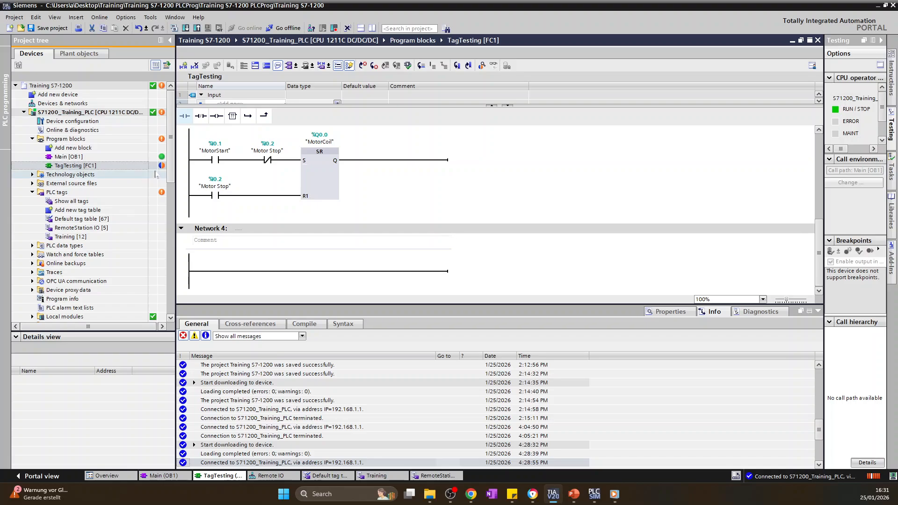
- Check the indoor sensor's tag name in the RemoteStation IO tag table
click(434, 479)
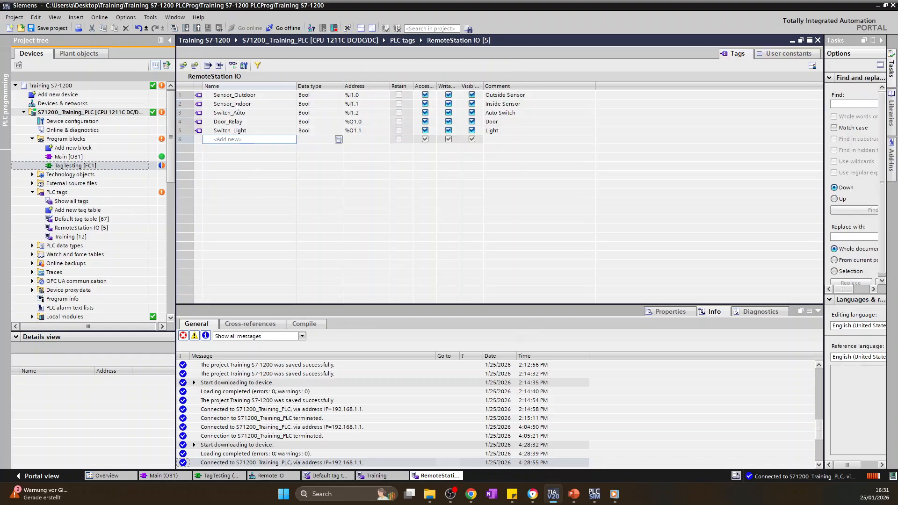
click(247, 105)
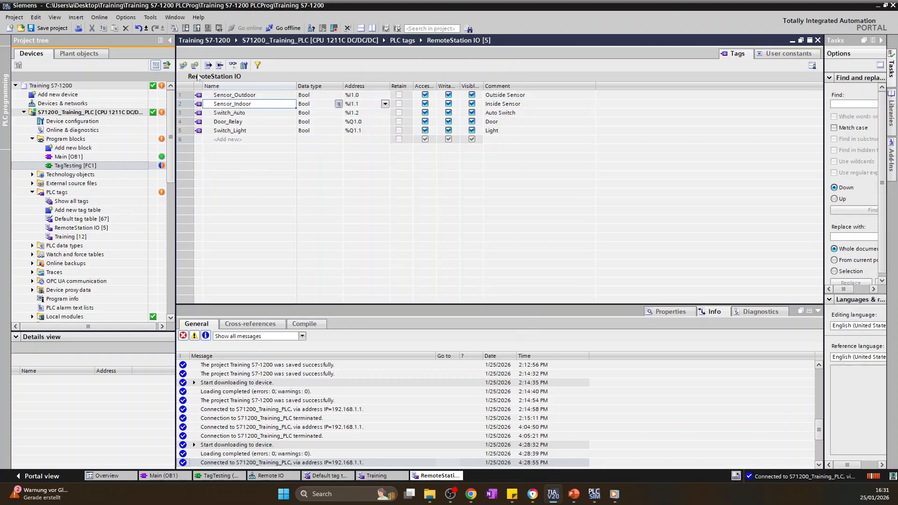
click(77, 228)
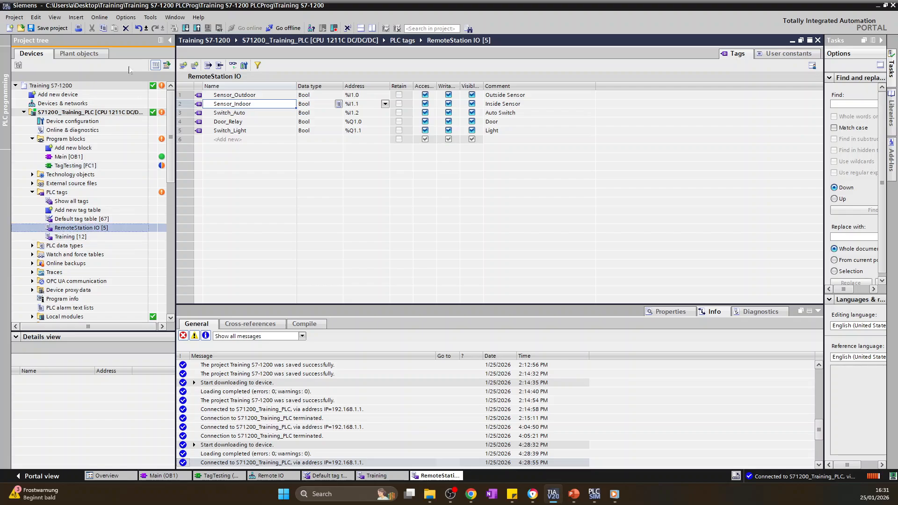
- Go offline and compile the S71200_Training_PLC station
click(284, 28)
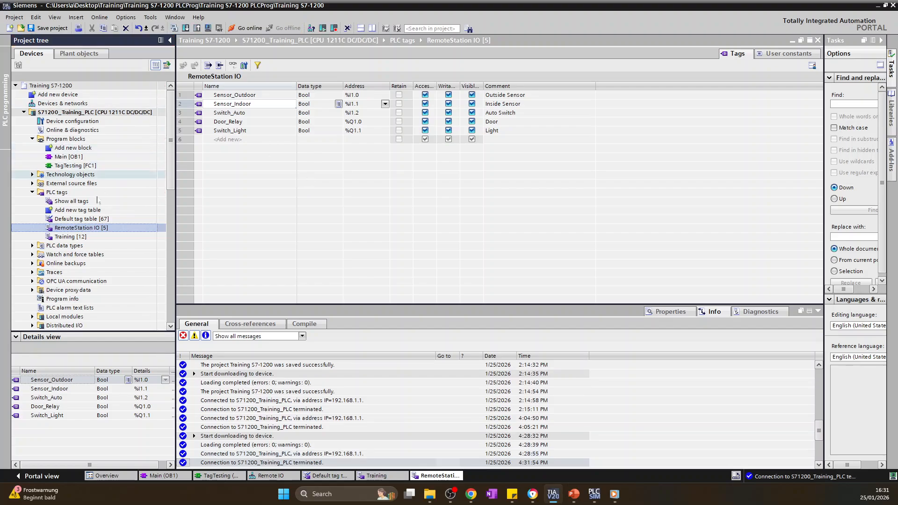
click(104, 219)
click(104, 112)
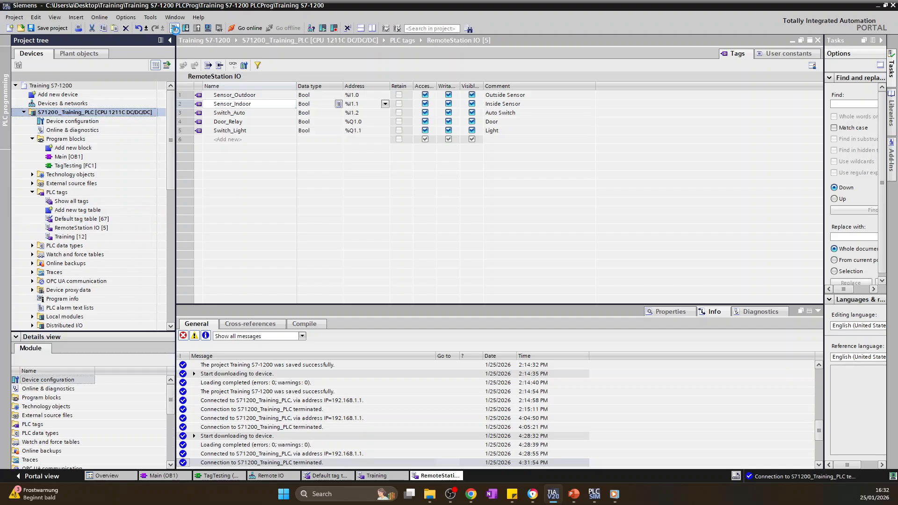
click(174, 28)
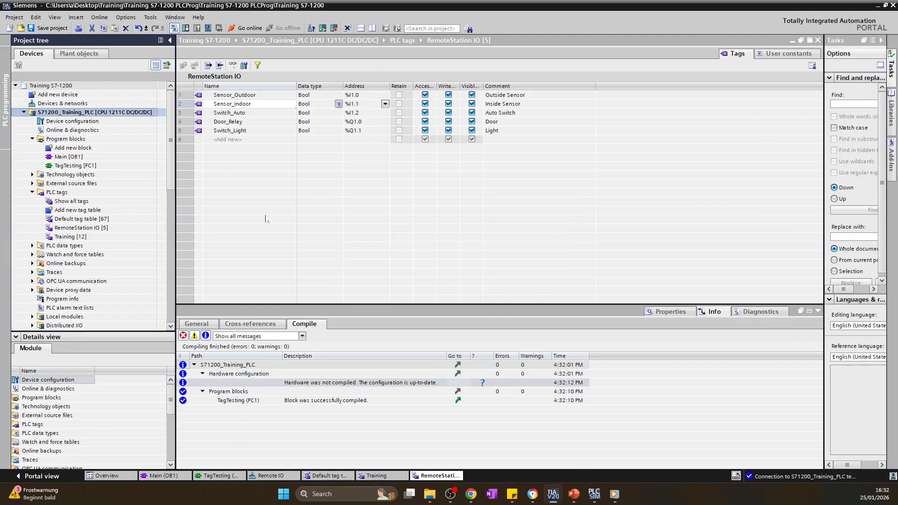
- Reopen the TagTesting [FC1] block and insert a normally open contact and an output coil in the empty Network 4
double_click(66, 166)
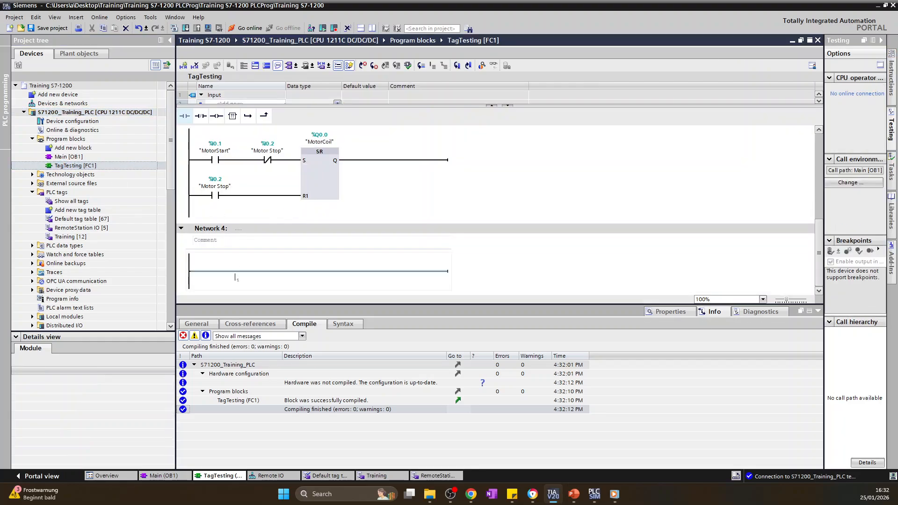
click(185, 116)
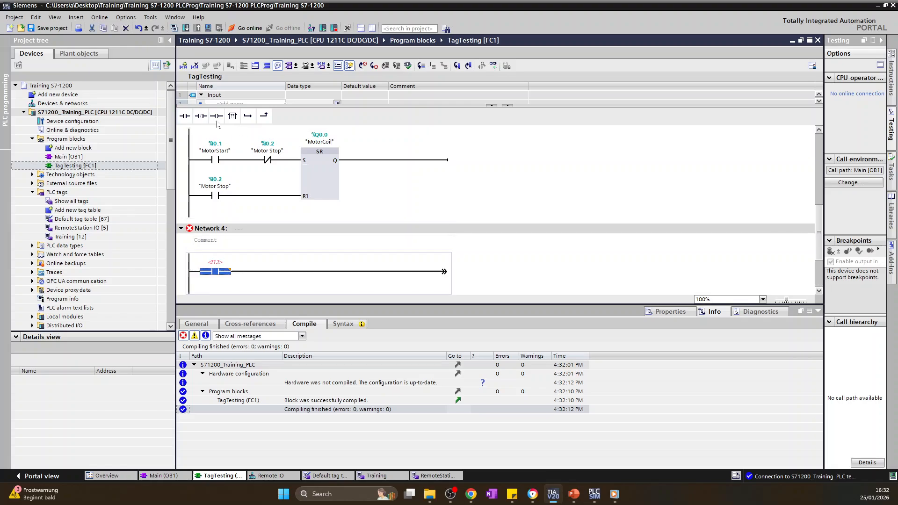
click(216, 117)
- Assign the Sensor_Indoor tag (%I1.1) to the normally open contact in Network 4
click(213, 261)
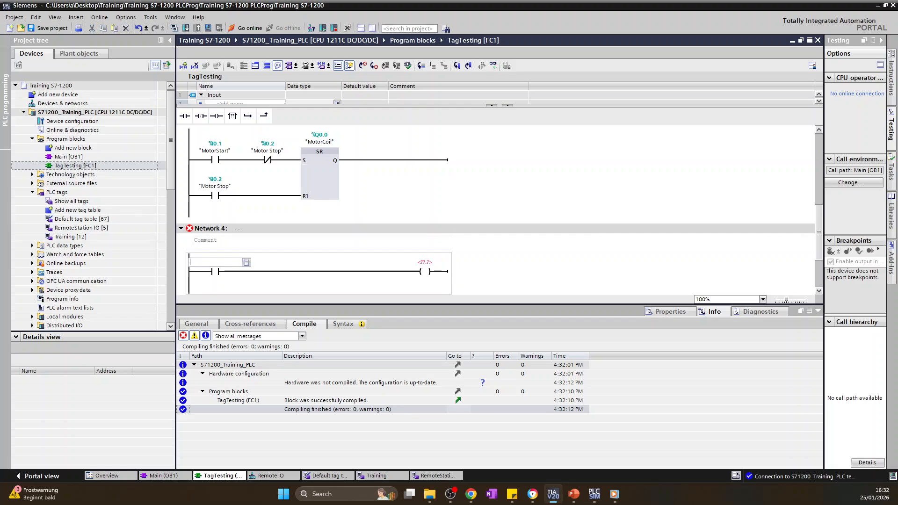
text(in)
text(Indoor)
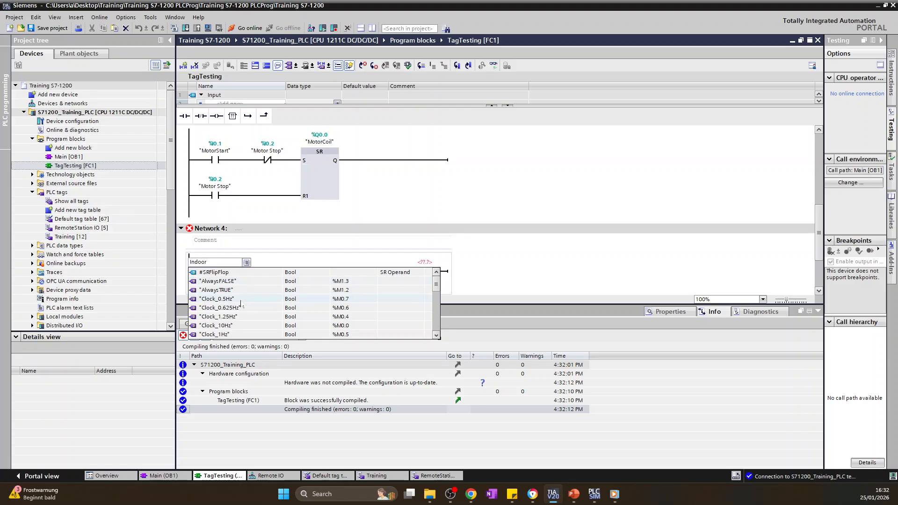
scroll(241, 304, down, 4)
scroll(241, 304, down, 1)
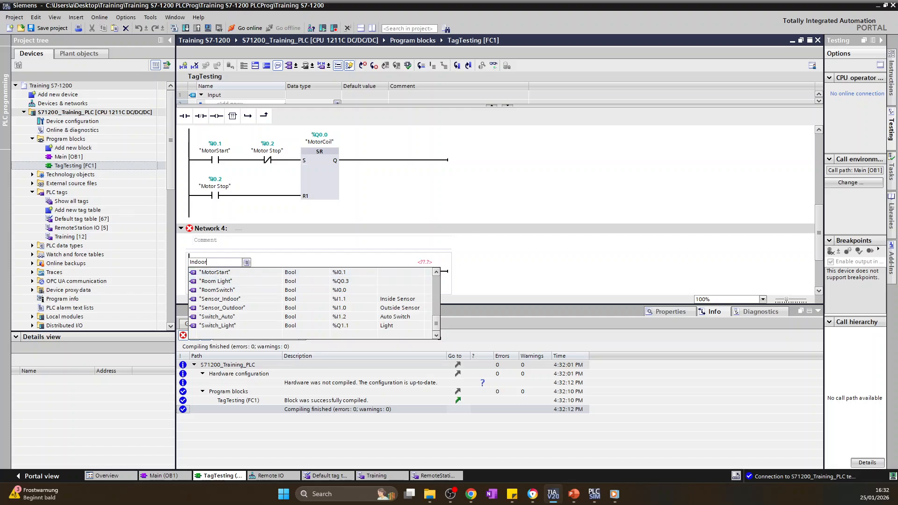
double_click(199, 262)
text(Senso)
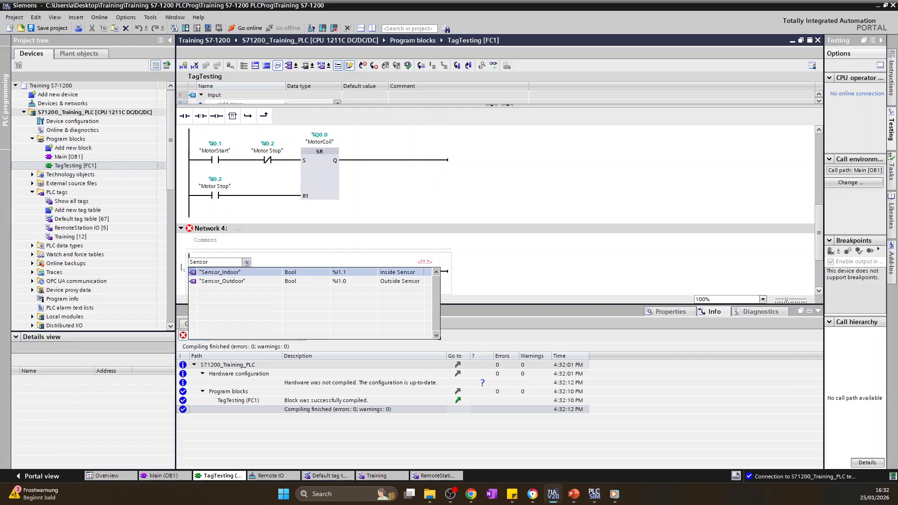
click(207, 275)
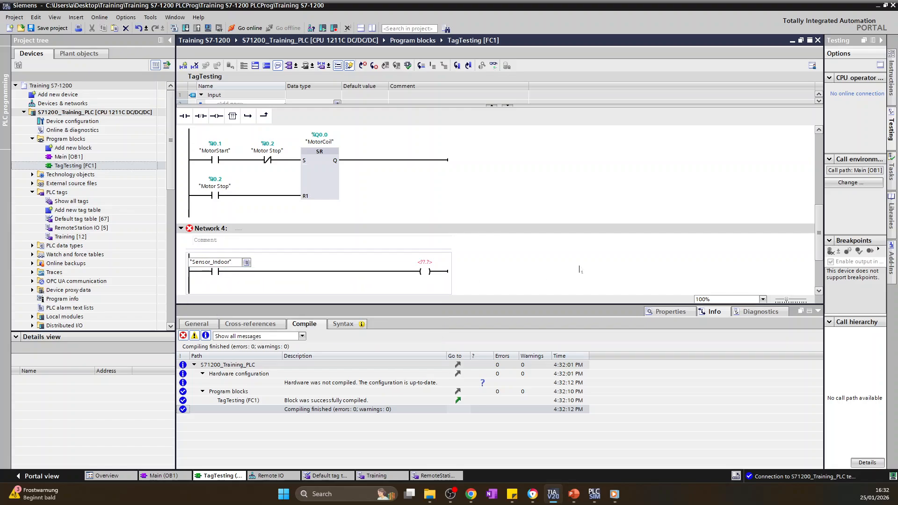
- Assign the Switch_Light tag (%Q1.1) to the output coil in Network 4
click(426, 267)
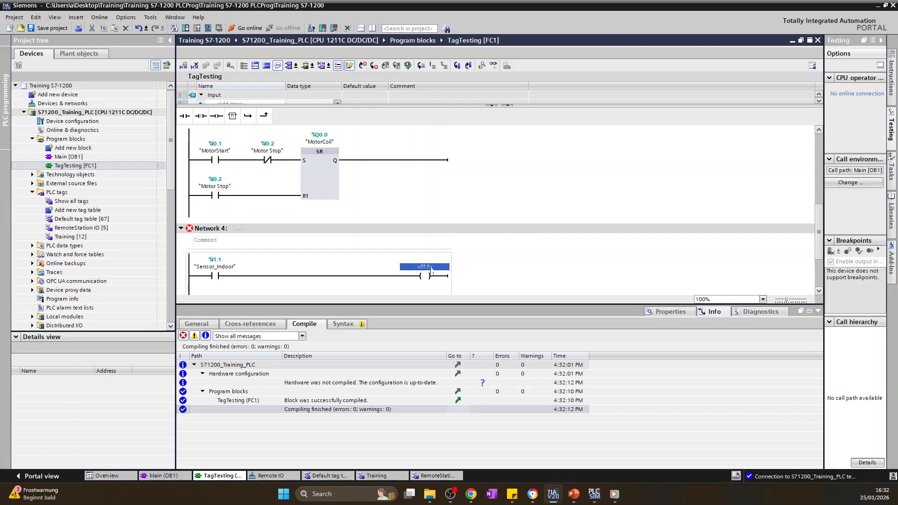
text(Switch)
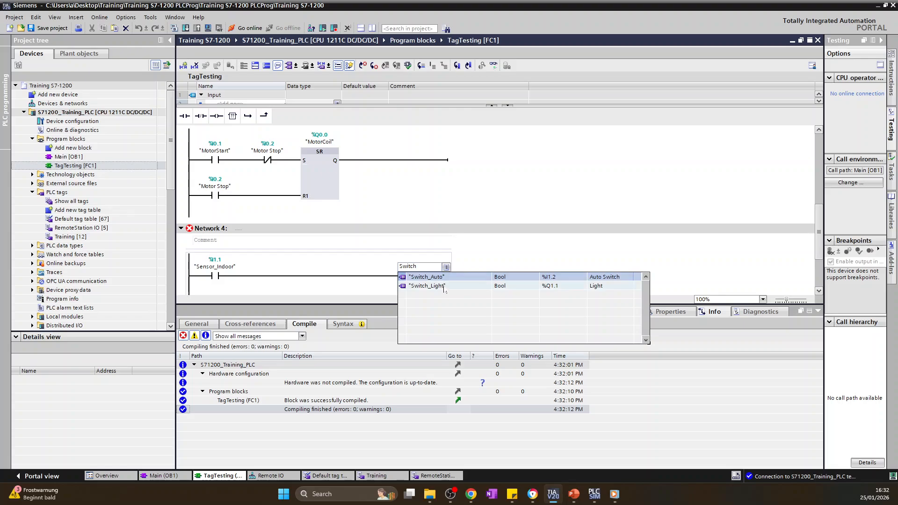
click(442, 287)
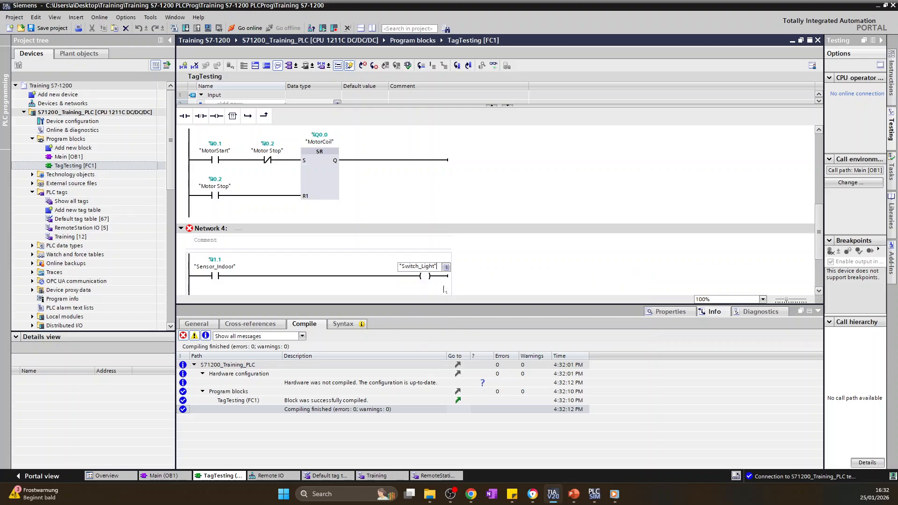
click(571, 278)
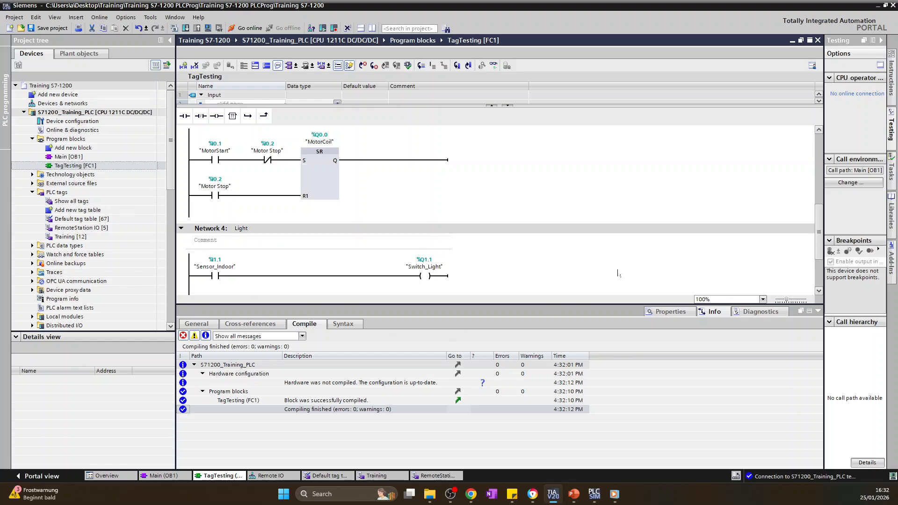
- Review the finished light network and compile the TagTesting program block
scroll(627, 266, down, 2)
scroll(634, 260, up, 2)
scroll(530, 268, down, 3)
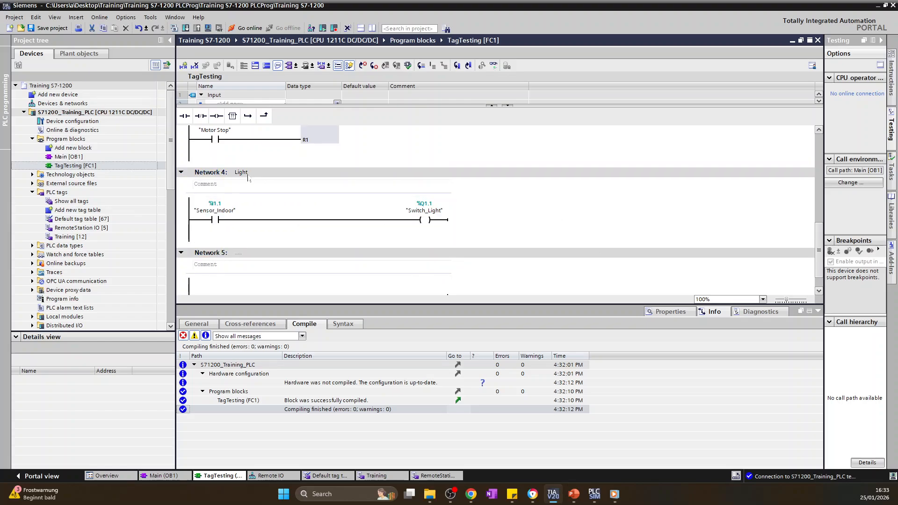
scroll(252, 182, up, 3)
scroll(257, 188, down, 4)
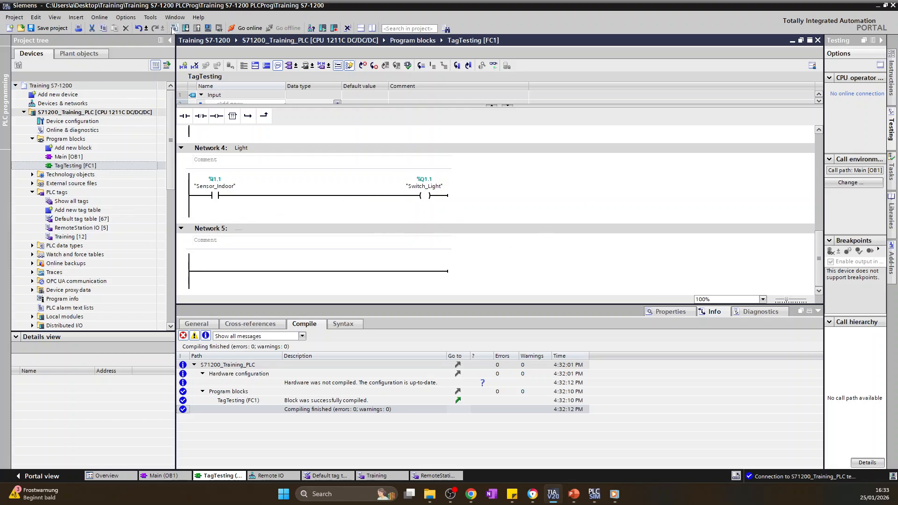
click(174, 28)
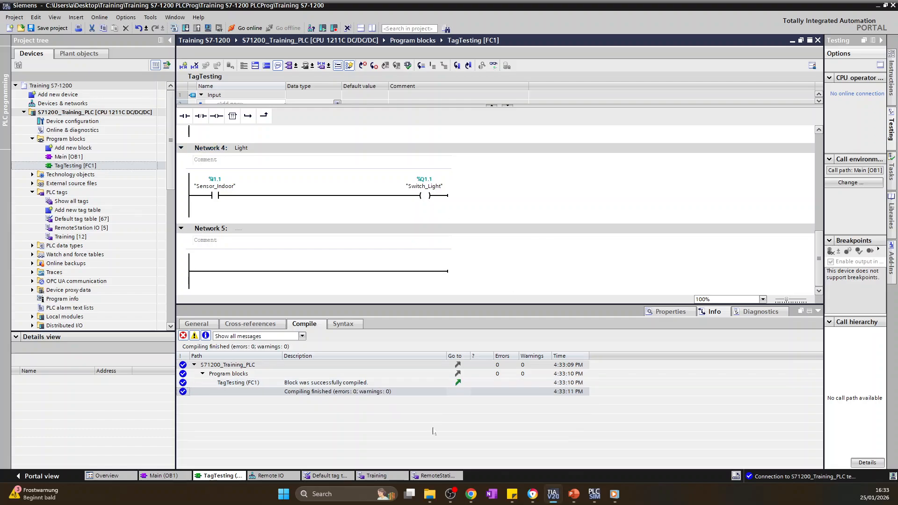
- Open the RemoteStation IO tag table and select its empty row for a new tag
click(443, 476)
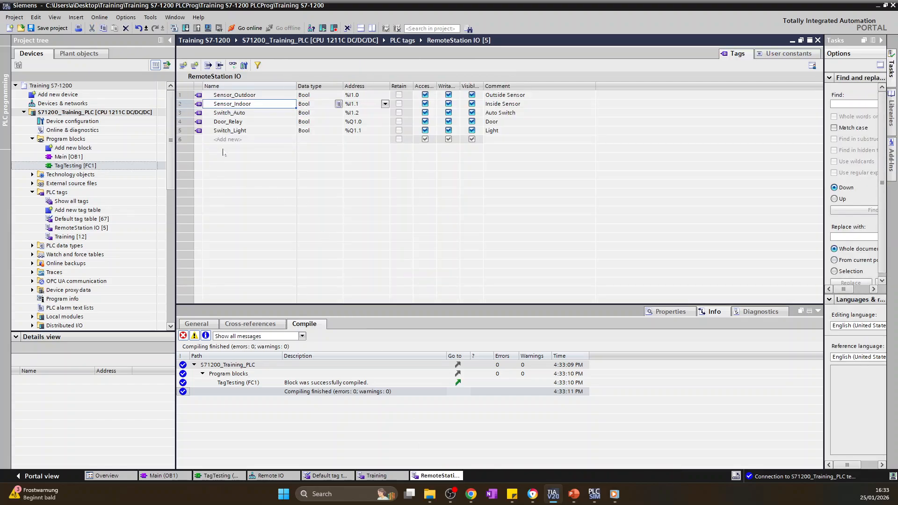
click(228, 140)
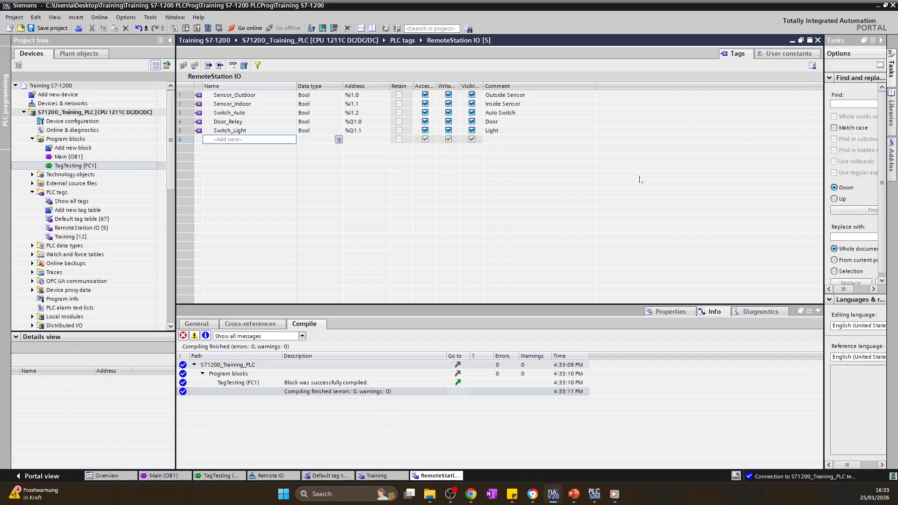
- Review the Light logic in Network 4 of the TagTesting block, checking the Sensor_Indoor contact and the Switch_Light coil
click(211, 477)
click(290, 196)
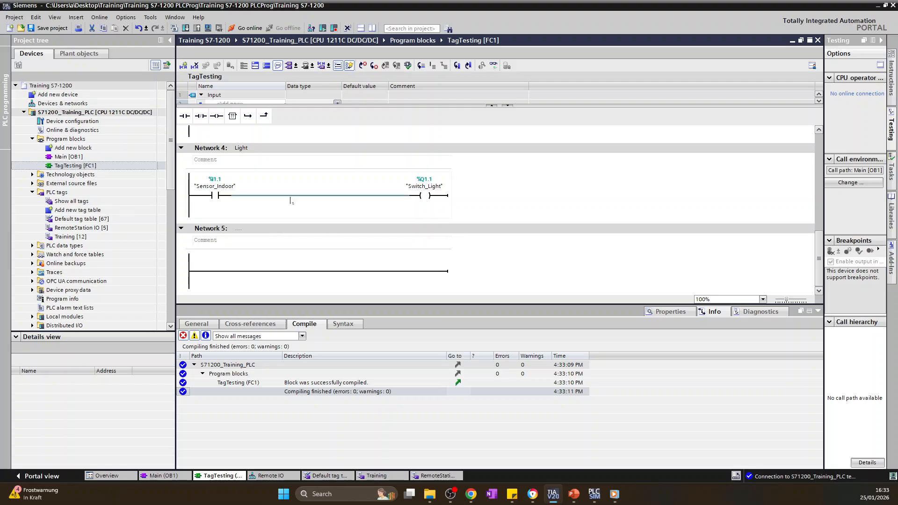
scroll(299, 208, up, 3)
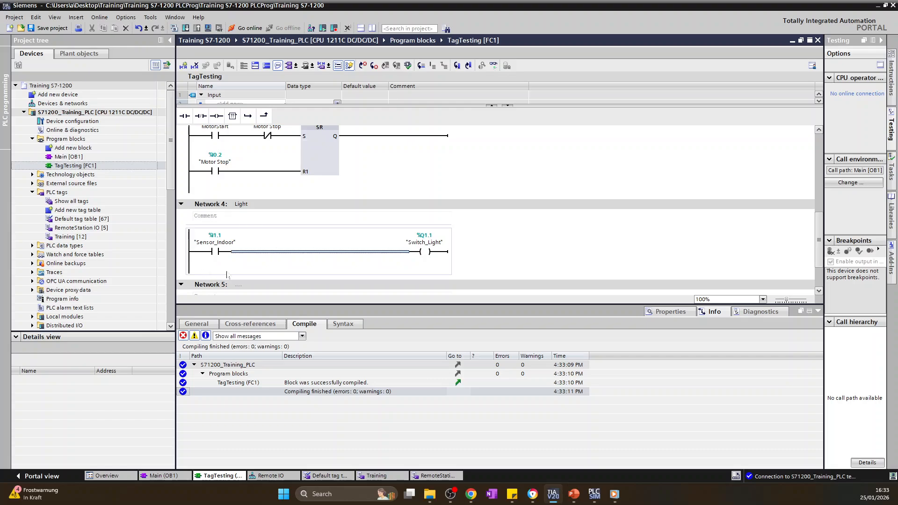
click(216, 252)
click(425, 252)
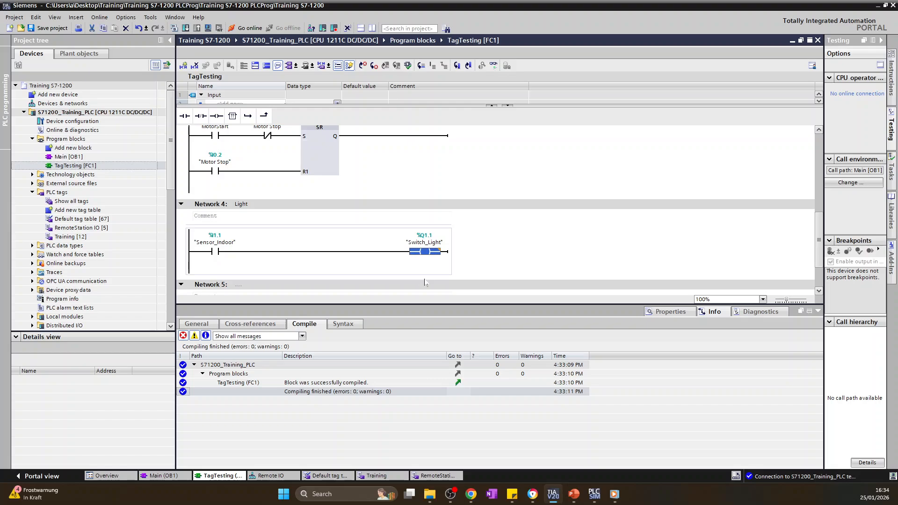
click(492, 255)
scroll(492, 255, down, 2)
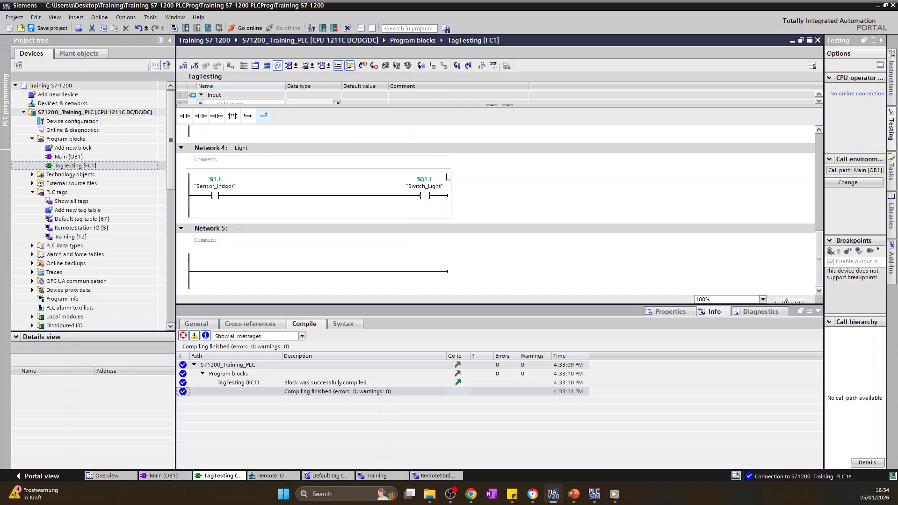
click(298, 200)
click(294, 199)
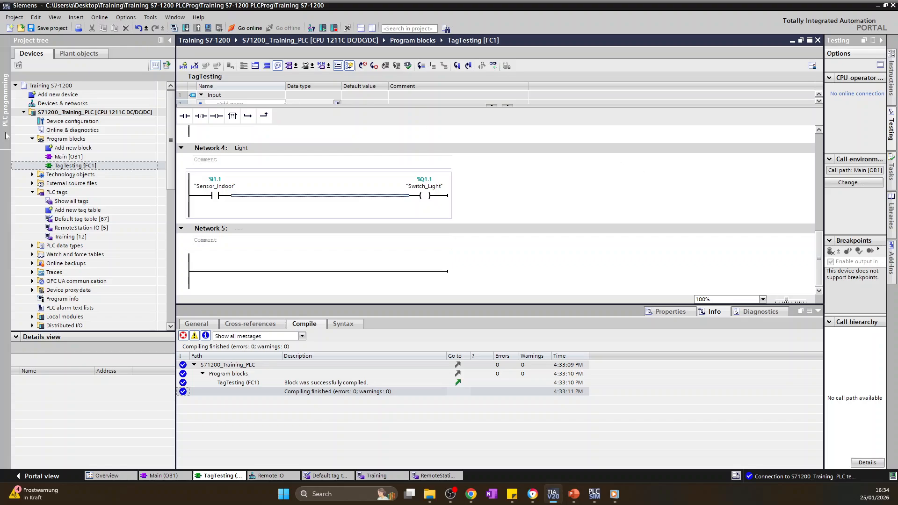
scroll(634, 229, up, 3)
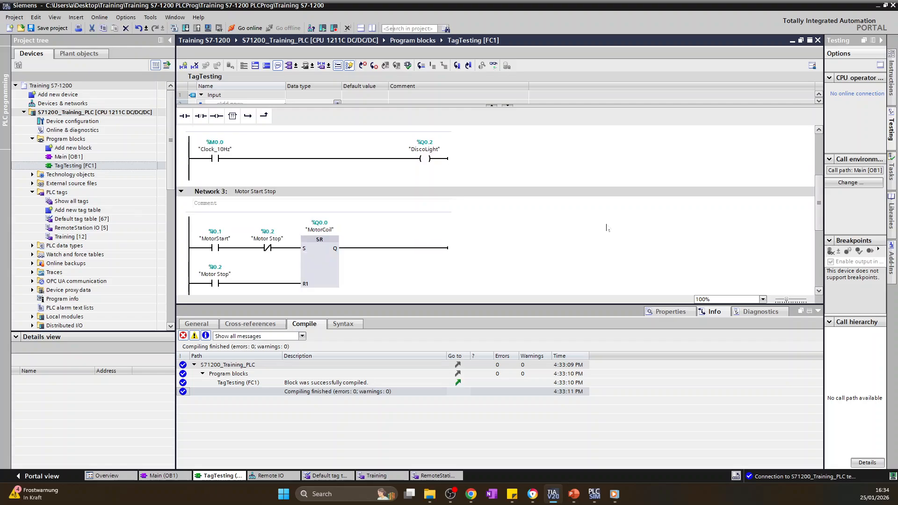
- Open the RemoteStation IO tag table and select the Switch_Auto tag
click(425, 476)
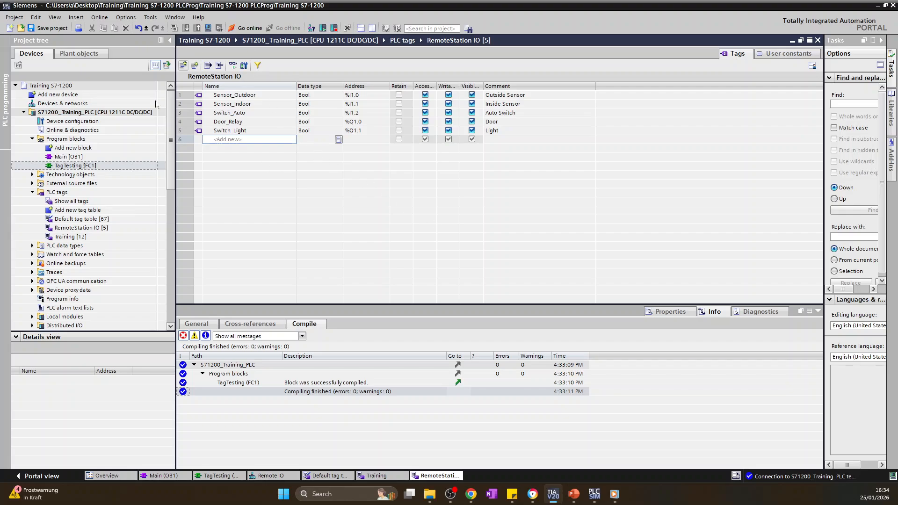
click(248, 116)
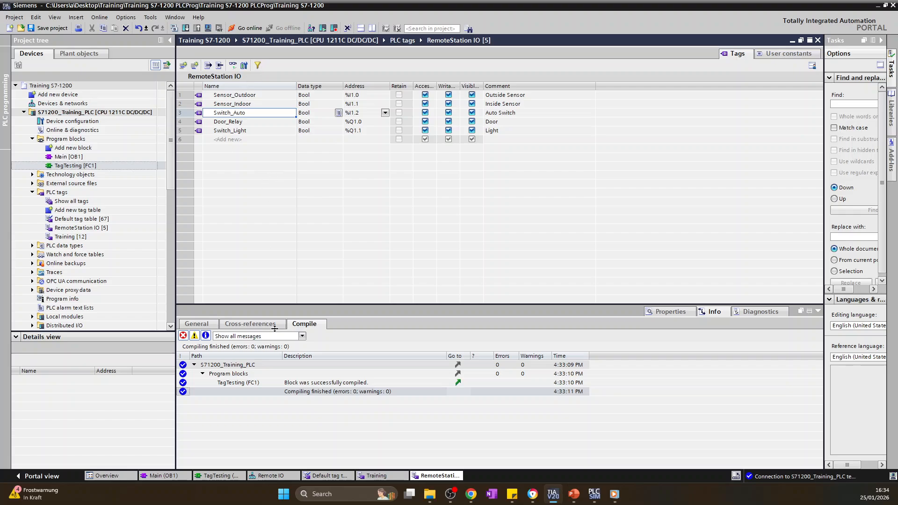
- Examine the Remote IO station's device view at 500% zoom, with the AI, AO, DI and DO modules in view
click(284, 478)
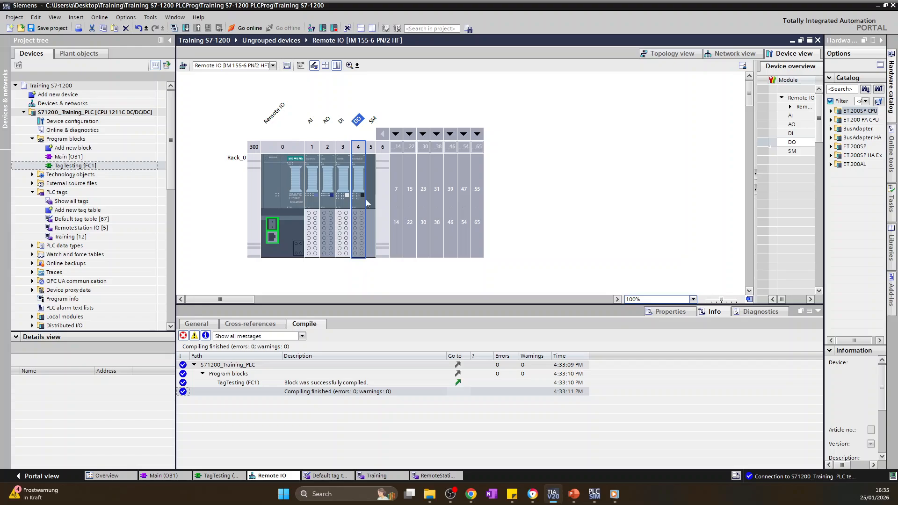
click(693, 299)
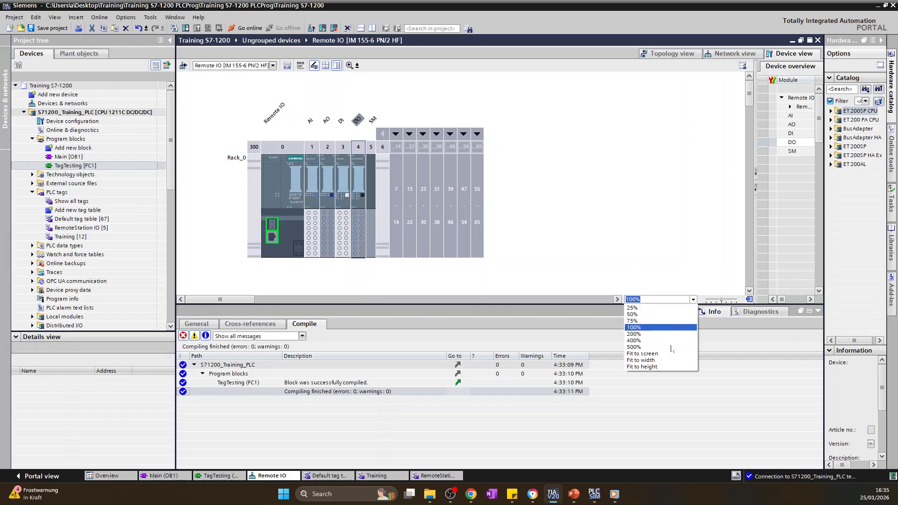
click(672, 347)
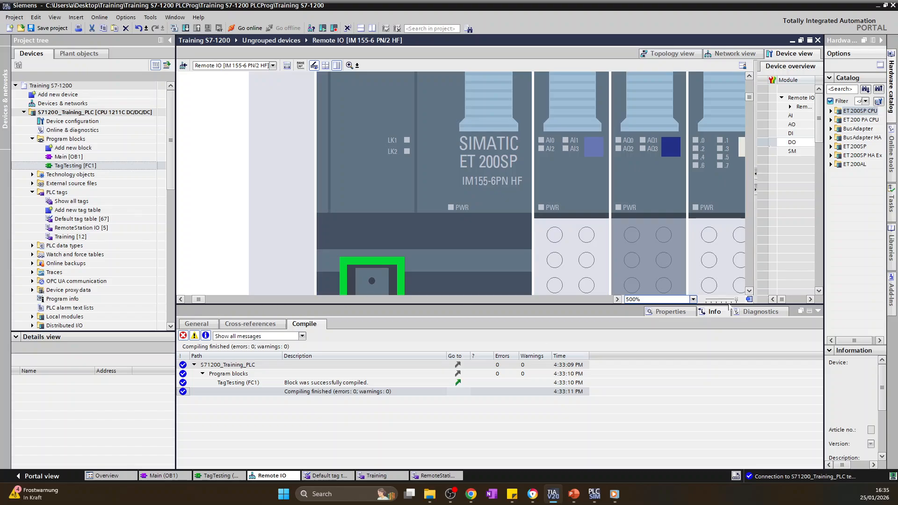
click(616, 299)
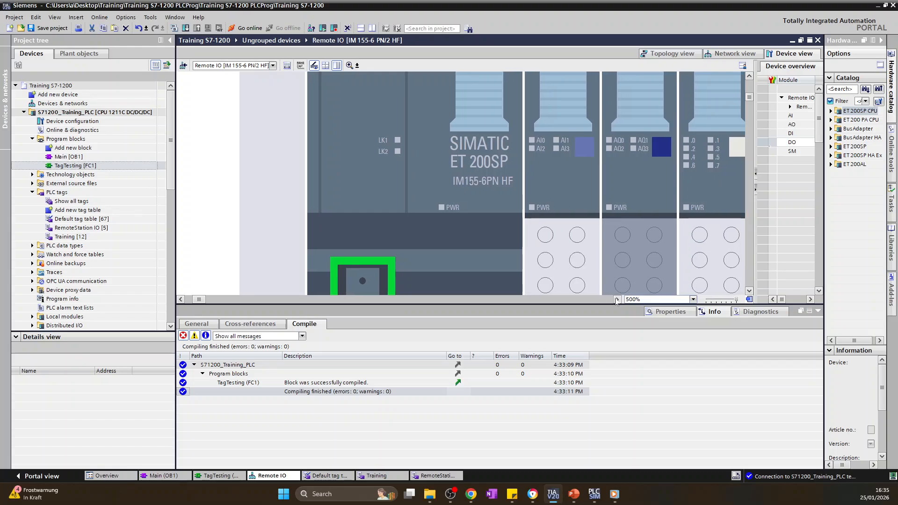
click(616, 299)
click(617, 300)
click(617, 299)
click(617, 300)
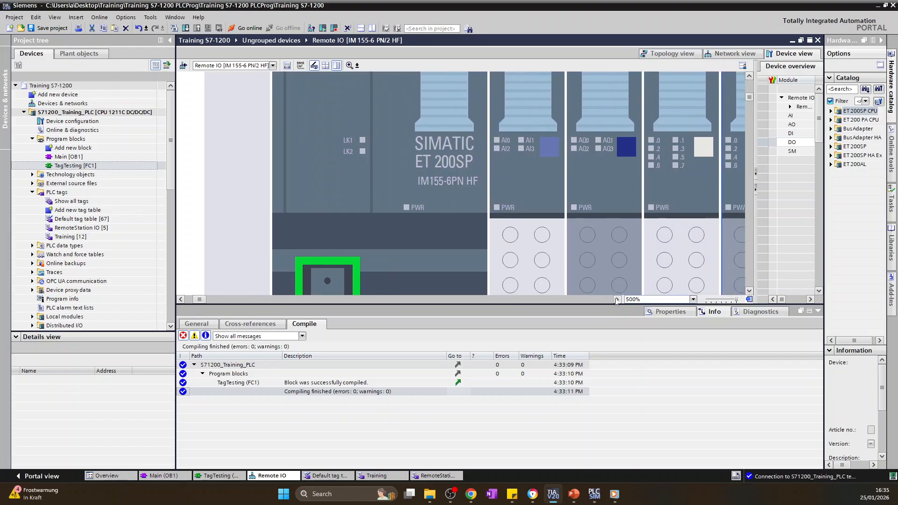
click(617, 299)
click(616, 299)
click(617, 300)
click(616, 299)
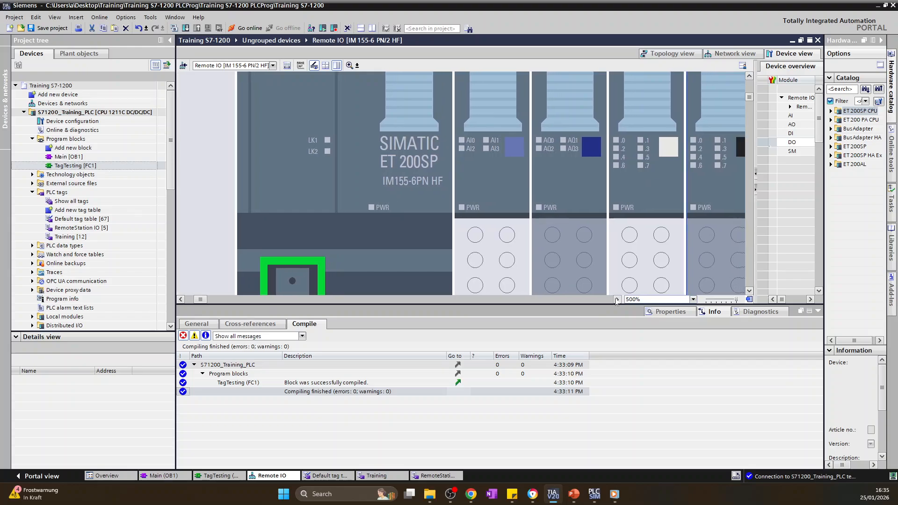
click(617, 300)
click(616, 299)
click(617, 299)
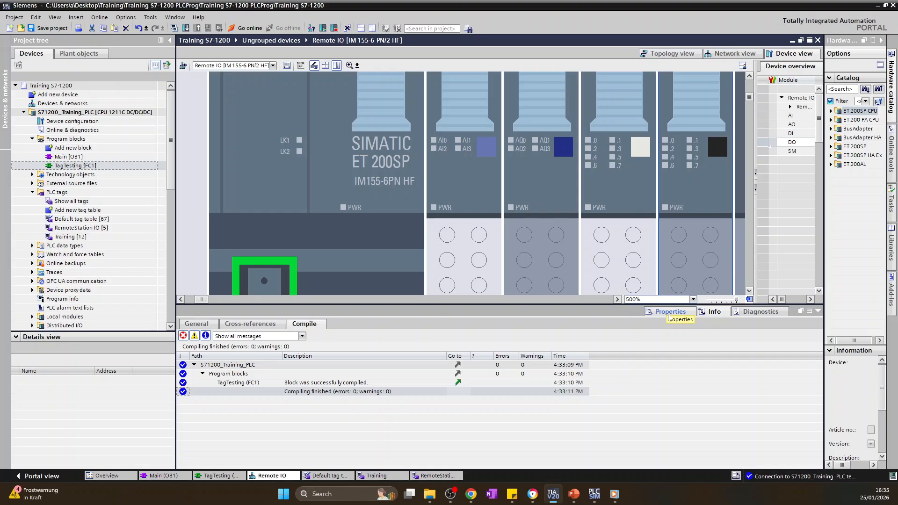
- Check the IO tags assigned to the Remote IO station's DI module, and return to the RemoteStation IO tag table
click(625, 187)
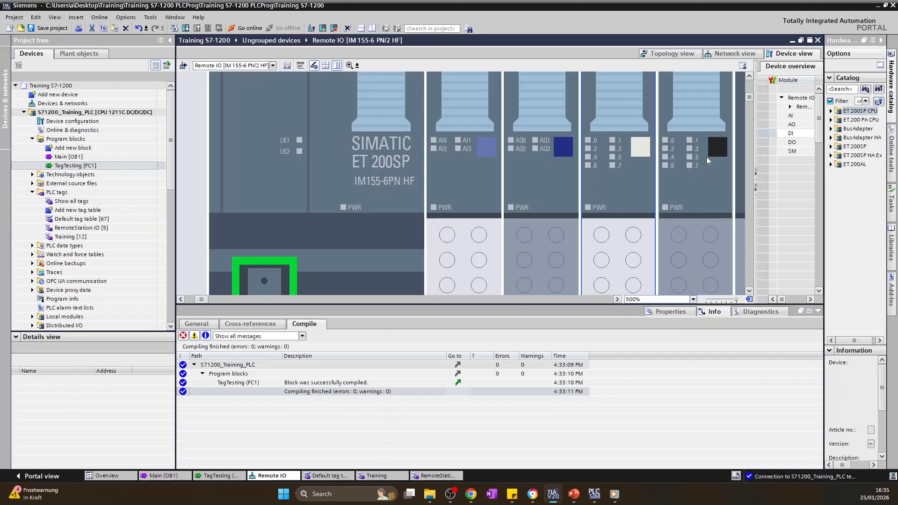
click(682, 316)
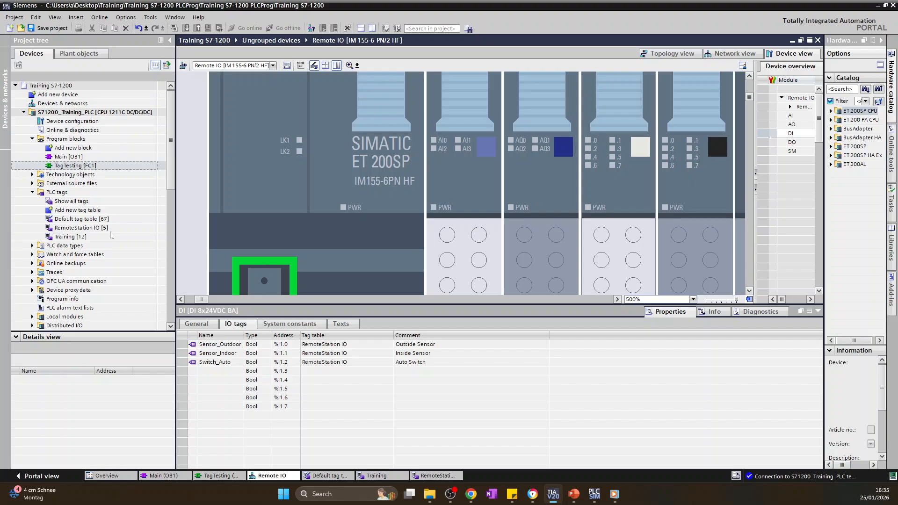
double_click(93, 228)
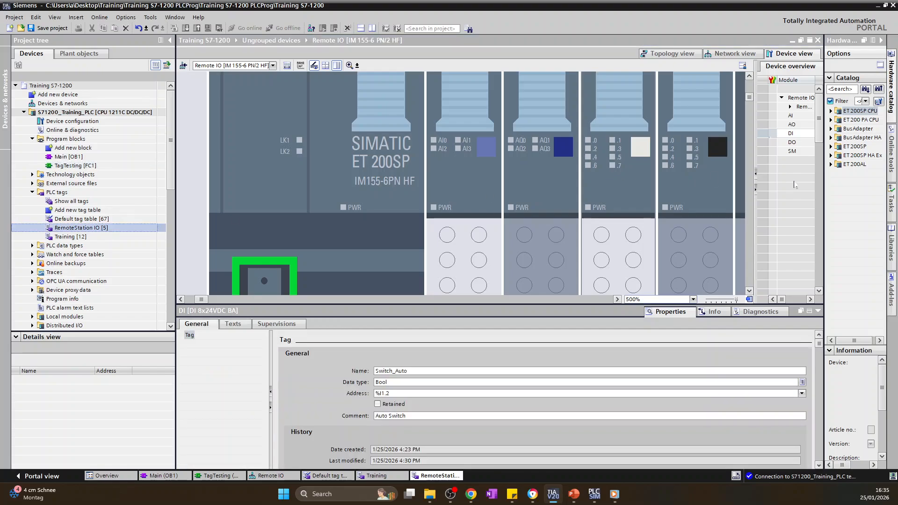